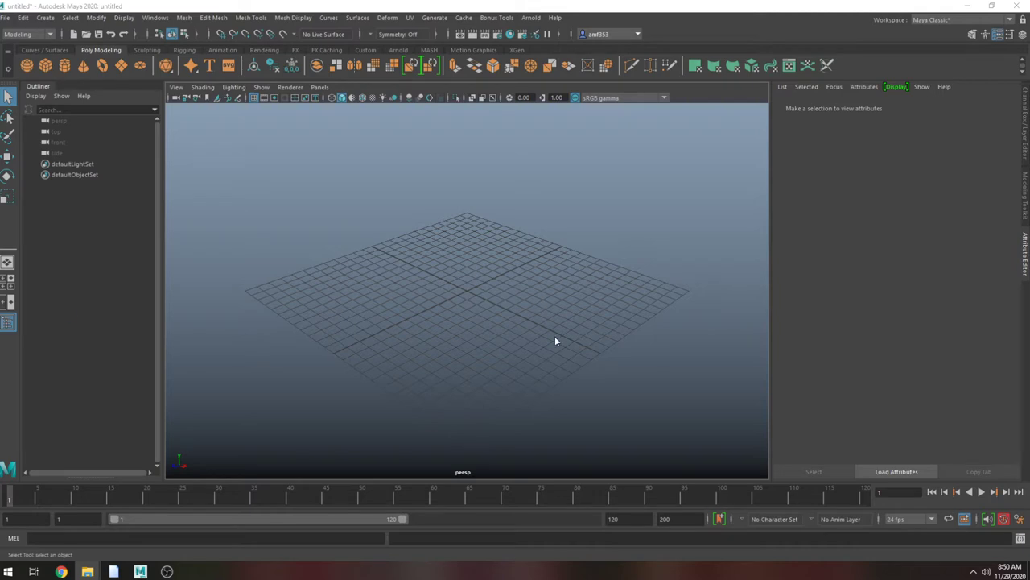
Import the PaperTowelRoll 3D model into the empty scene and inspect it from several angles
{"action": "left_click_drag", "start_coordinate": [556, 342], "coordinate": [472, 269]}
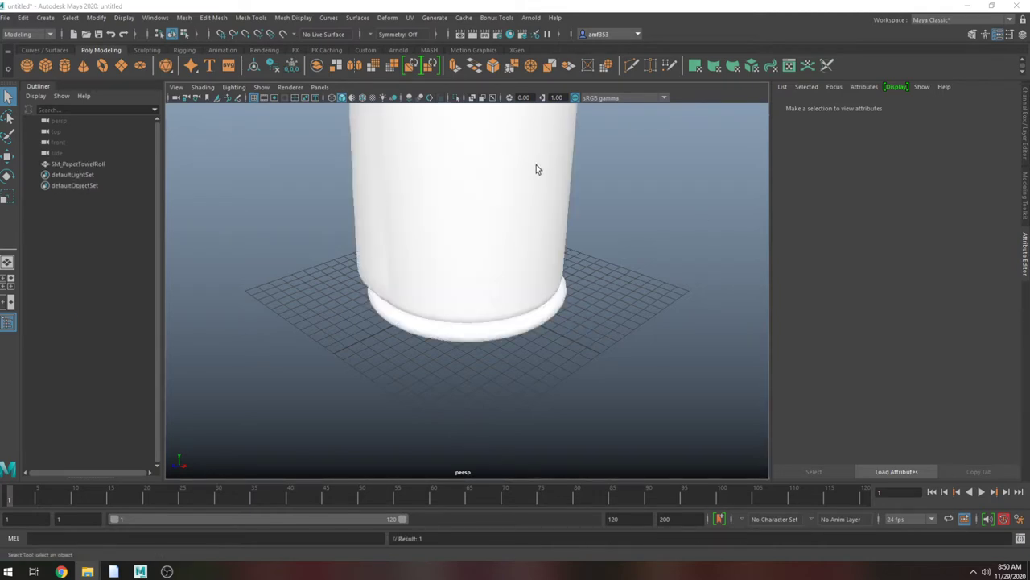
{"action": "scroll", "coordinate": [520, 269], "scroll_direction": "down", "scroll_amount": 3}
{"action": "scroll", "coordinate": [507, 291], "scroll_direction": "up", "scroll_amount": 3}
{"action": "scroll", "coordinate": [500, 403], "scroll_direction": "down", "scroll_amount": 2}
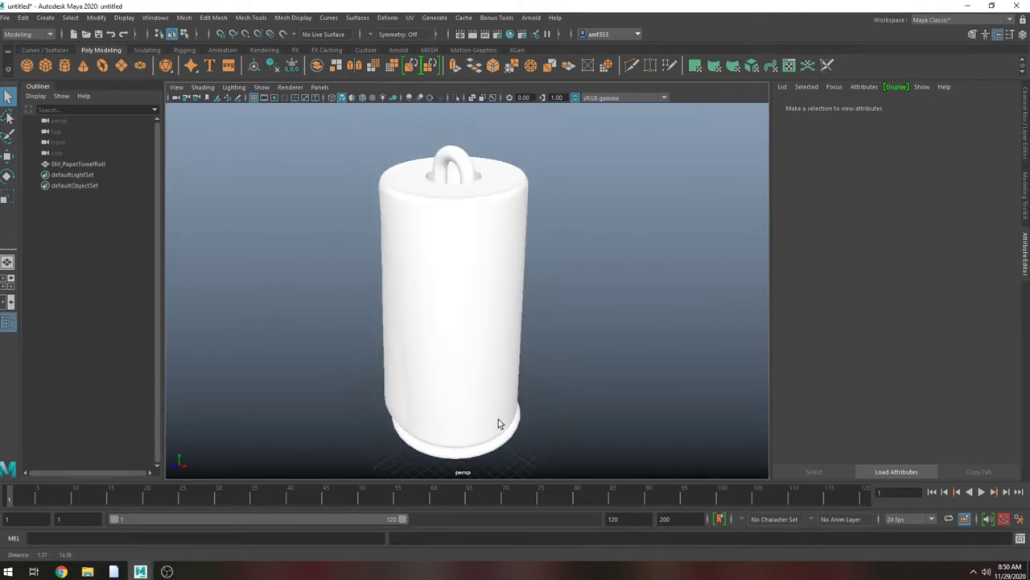
{"action": "left_click_drag", "start_coordinate": [499, 424], "coordinate": [531, 334], "text": "alt"}
{"action": "left_click", "coordinate": [428, 351]}
{"action": "mouse_move", "coordinate": [428, 351]}
{"action": "left_mouse_down", "text": "alt"}
{"action": "mouse_move", "coordinate": [635, 336]}
{"action": "mouse_move", "coordinate": [618, 252]}
{"action": "mouse_move", "coordinate": [426, 322]}
{"action": "mouse_move", "coordinate": [367, 373]}
{"action": "mouse_move", "coordinate": [553, 301]}
{"action": "mouse_move", "coordinate": [635, 361]}
{"action": "mouse_move", "coordinate": [673, 363]}
{"action": "left_mouse_up", "text": "alt"}
{"action": "left_click", "coordinate": [554, 301]}
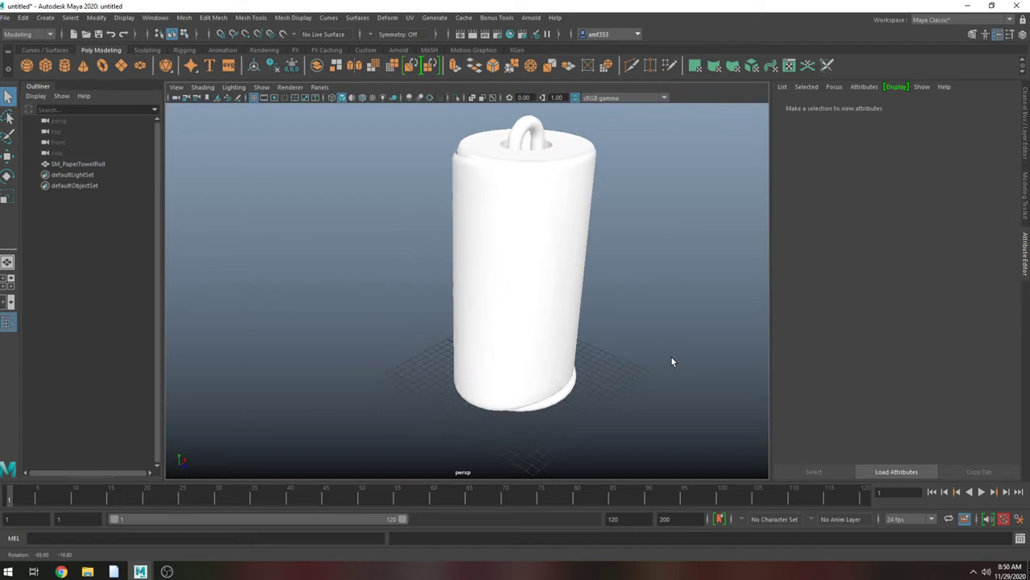
Switch to File Explorer and open the textures folder inside paper-towel-roll, leaving its window ready beside the scene
{"action": "left_click", "coordinate": [533, 18]}
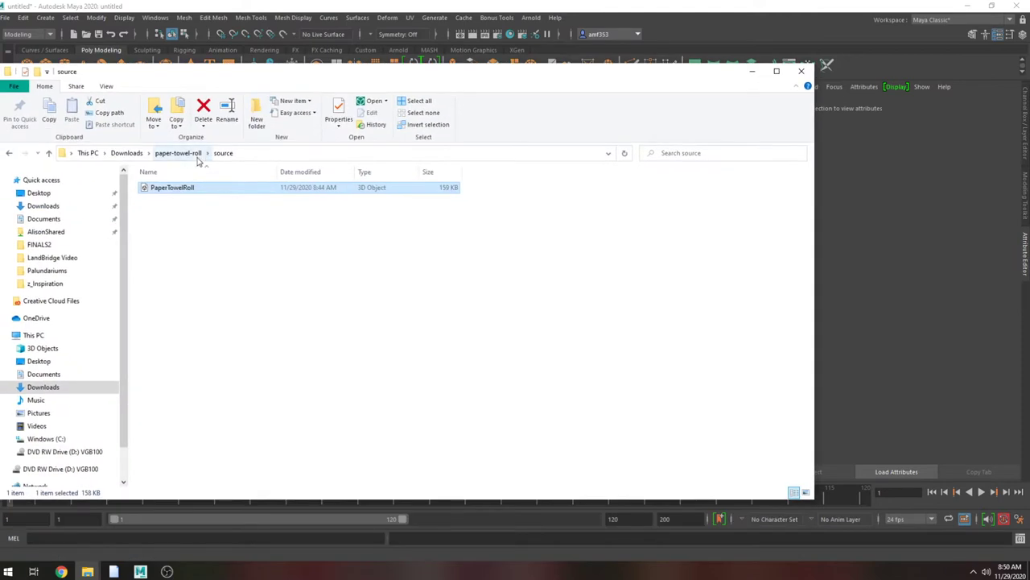
{"action": "left_click", "coordinate": [169, 153]}
{"action": "double_click", "coordinate": [161, 199]}
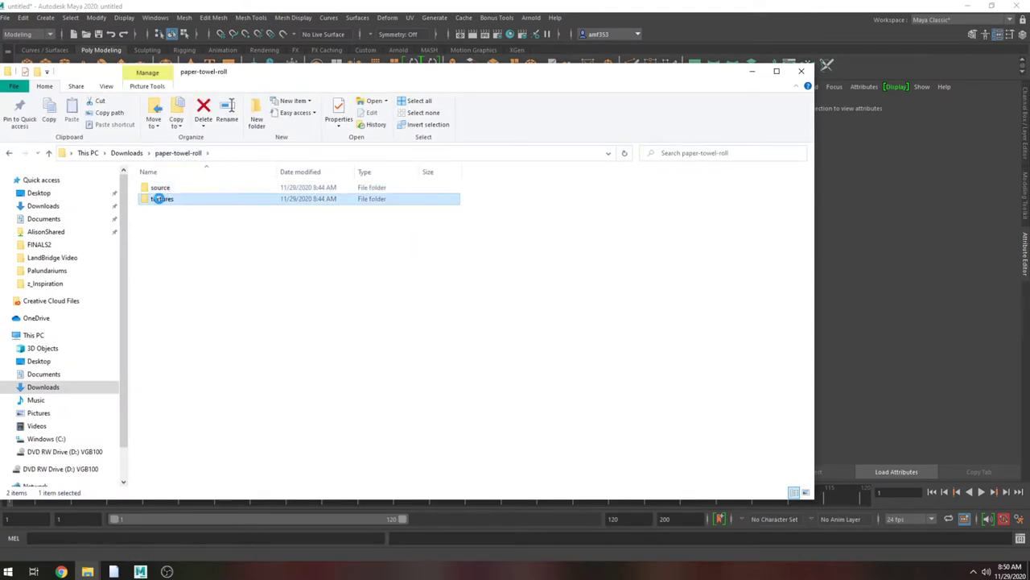
{"action": "left_click_drag", "start_coordinate": [495, 83], "coordinate": [391, 105]}
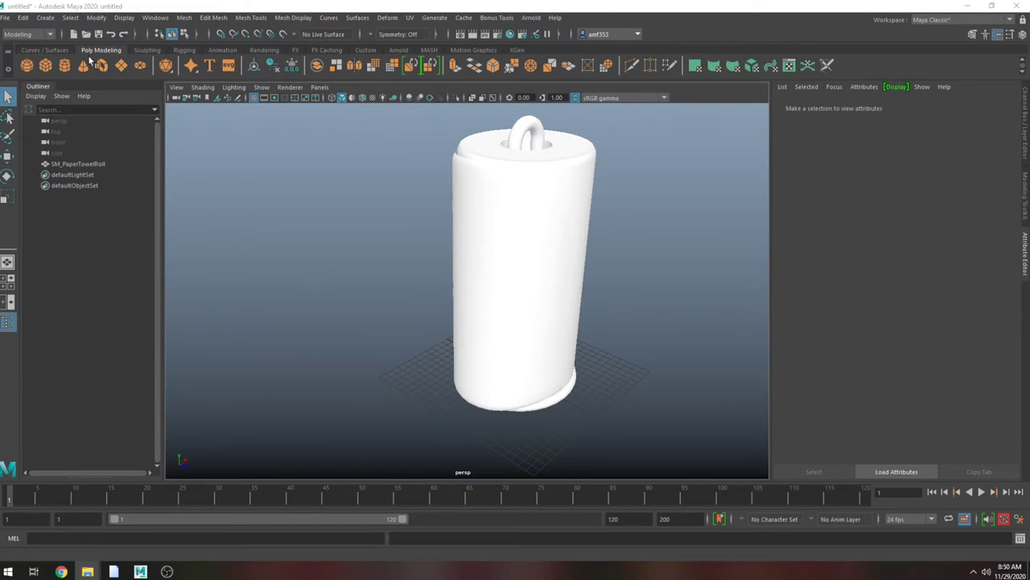
Create a large polygon ground plane under the paper towel roll and add an Arnold Physical Sky light
{"action": "left_click", "coordinate": [120, 65]}
{"action": "left_click_drag", "start_coordinate": [528, 363], "coordinate": [563, 379]}
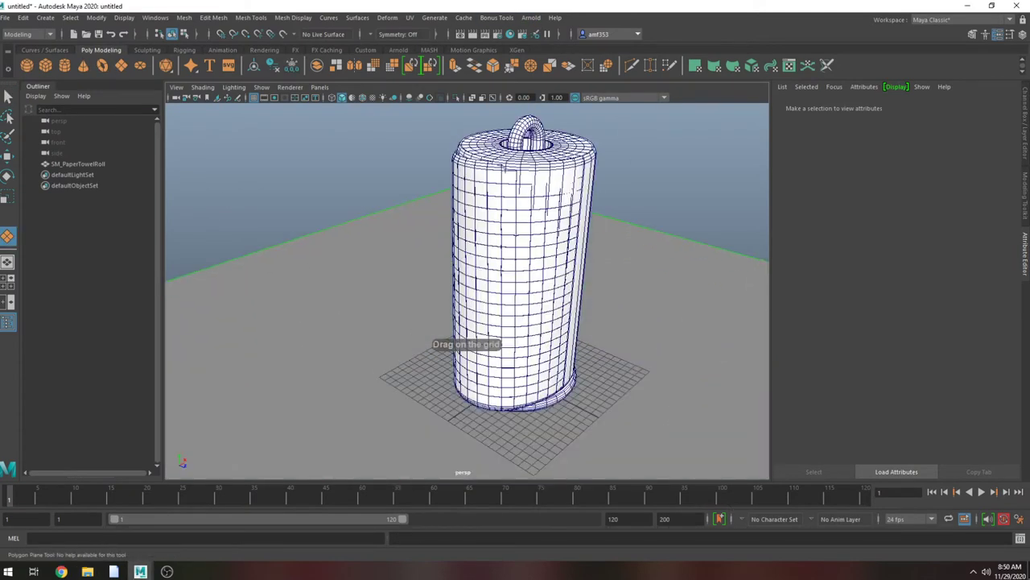
{"action": "left_click", "coordinate": [531, 17]}
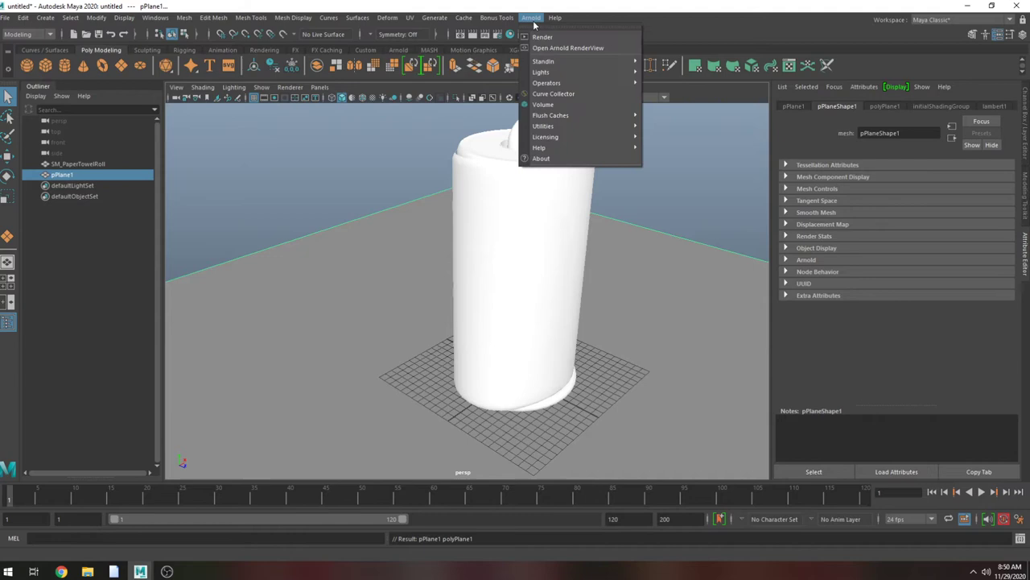
{"action": "mouse_move", "coordinate": [624, 72]}
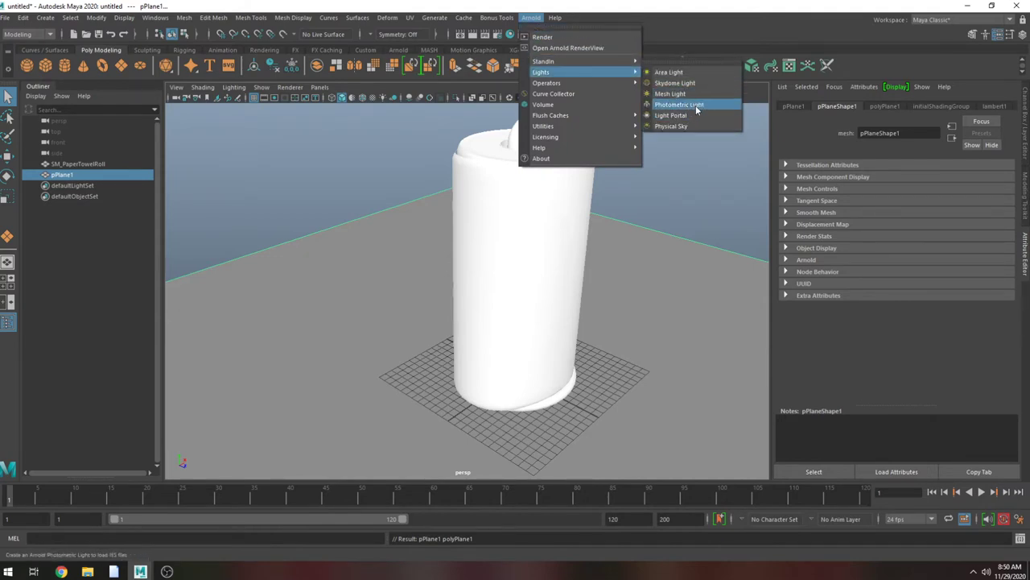
{"action": "left_click", "coordinate": [685, 126]}
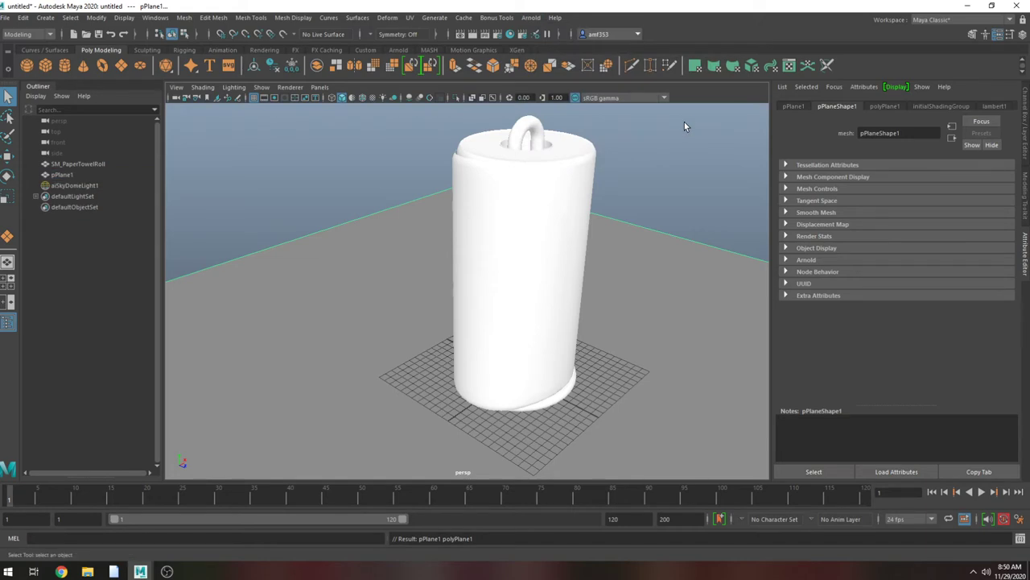
Run a test render of the perspective view in Arnold RenderView, stop it and minimize the render window
{"action": "left_click", "coordinate": [532, 17]}
{"action": "left_click", "coordinate": [581, 50]}
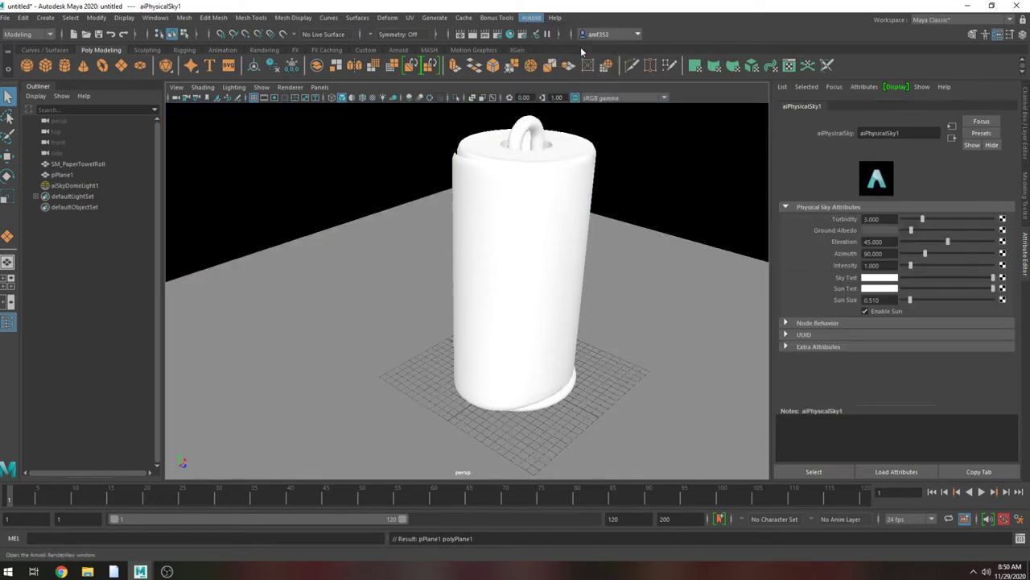
{"action": "left_click", "coordinate": [617, 127]}
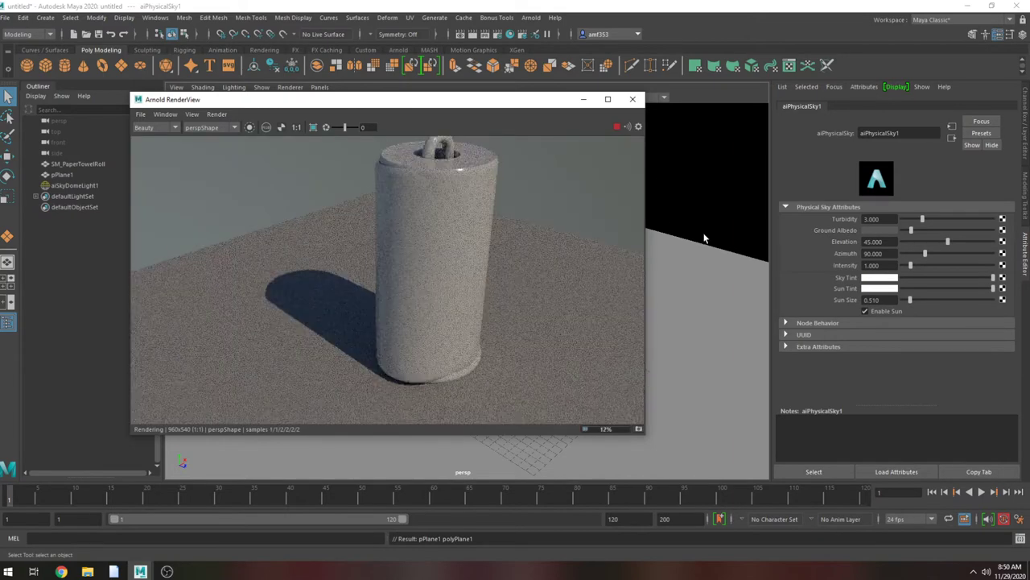
{"action": "left_click_drag", "start_coordinate": [705, 238], "coordinate": [700, 223], "text": "alt"}
{"action": "left_click", "coordinate": [617, 127]}
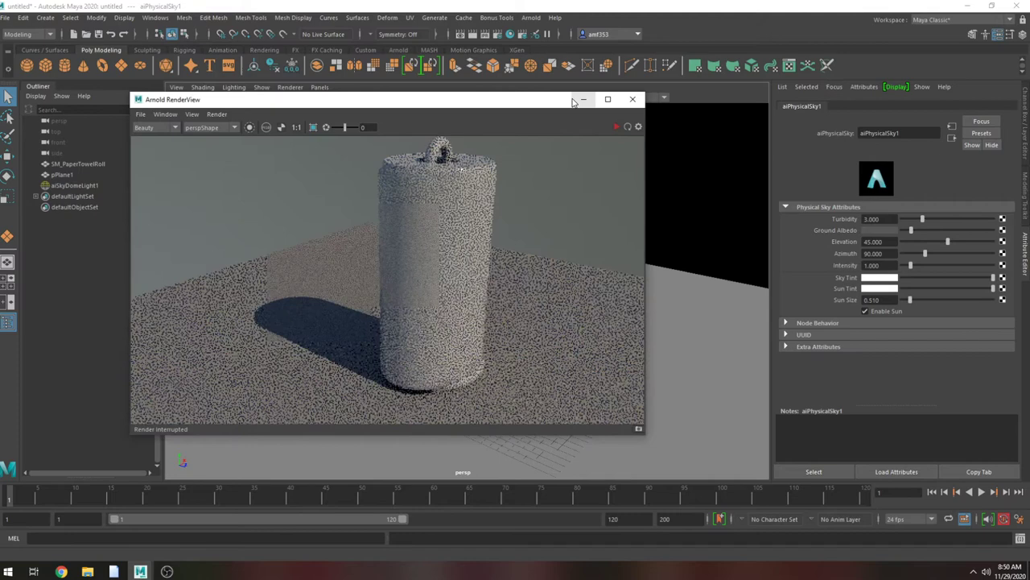
{"action": "left_click", "coordinate": [583, 99]}
Assign a new Standard Surface material to the paper towel roll
{"action": "left_click", "coordinate": [504, 181]}
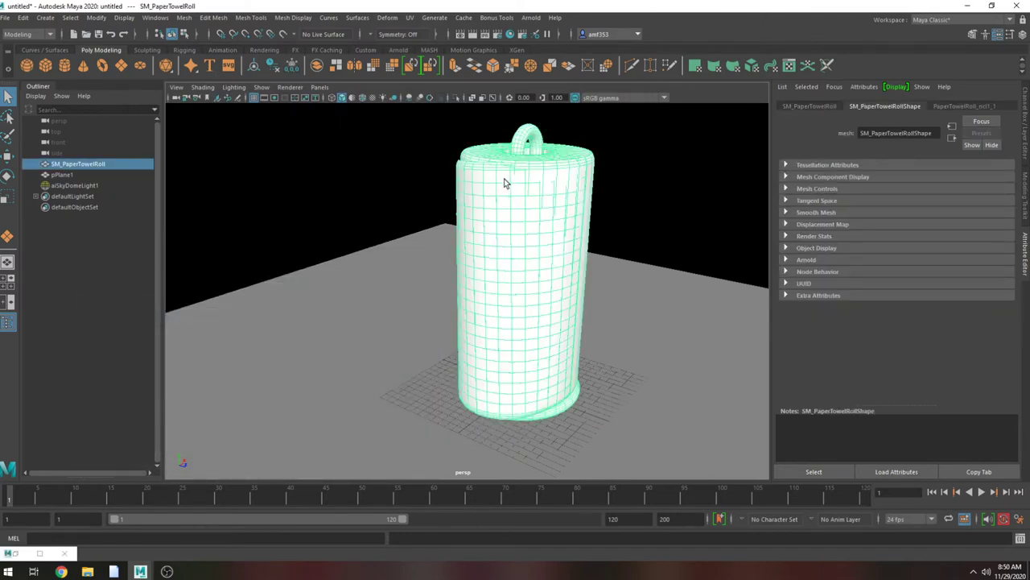
{"action": "right_click", "coordinate": [503, 181]}
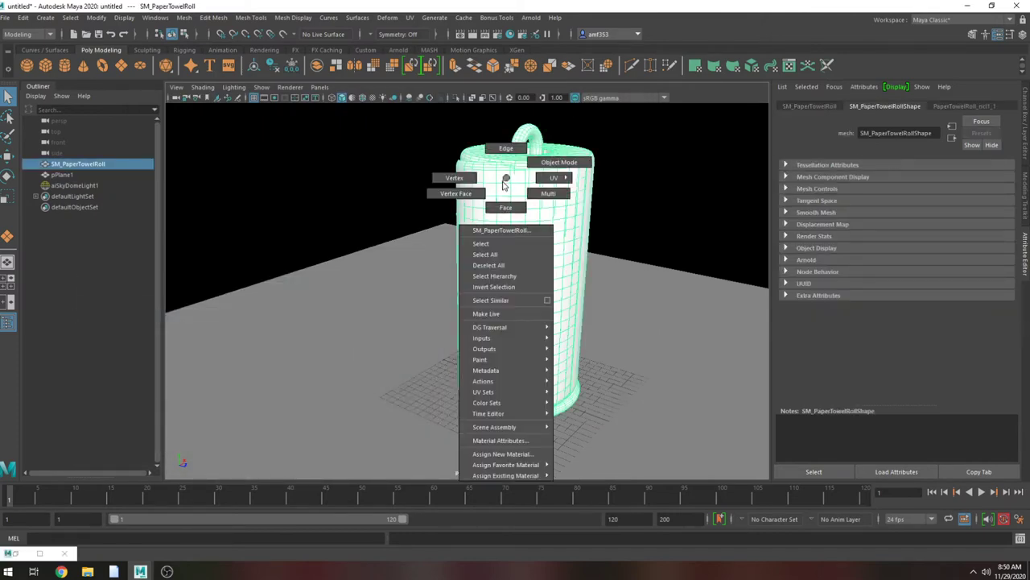
{"action": "left_click", "coordinate": [513, 456]}
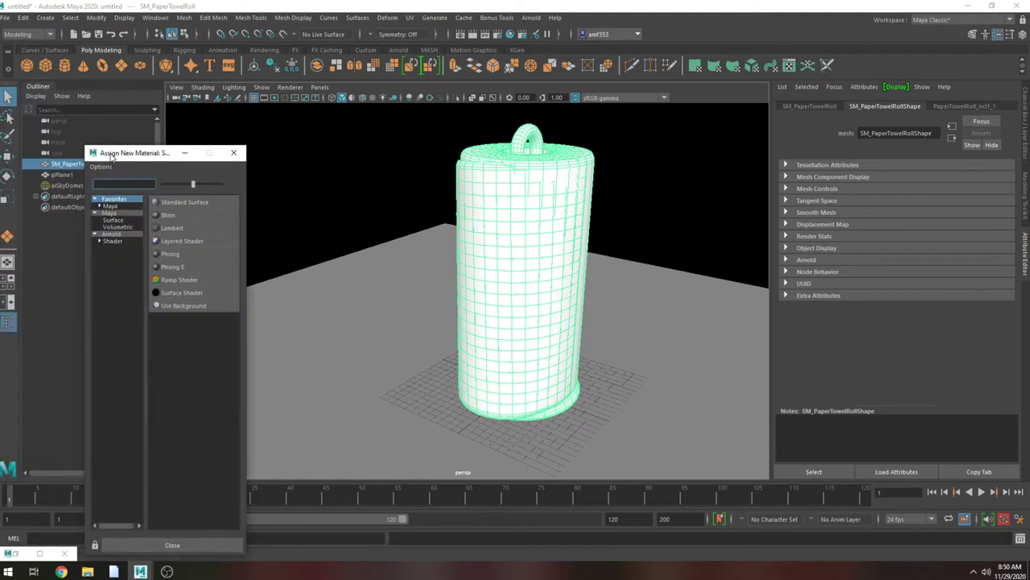
{"action": "left_click", "coordinate": [164, 206]}
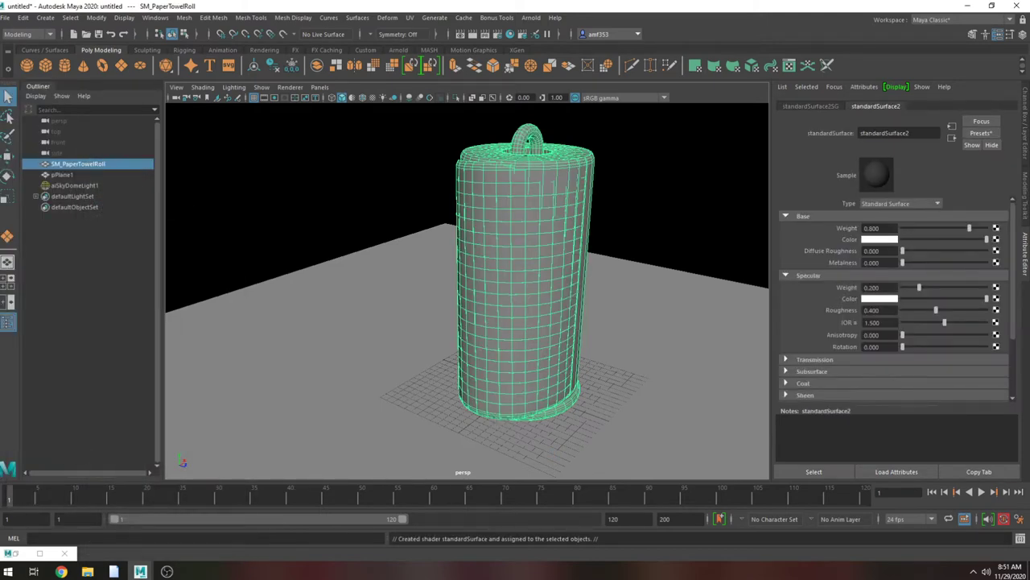
Review the paper towel roll's texture maps in the textures folder, then move the folder window aside
{"action": "key", "text": "alt+Tab"}
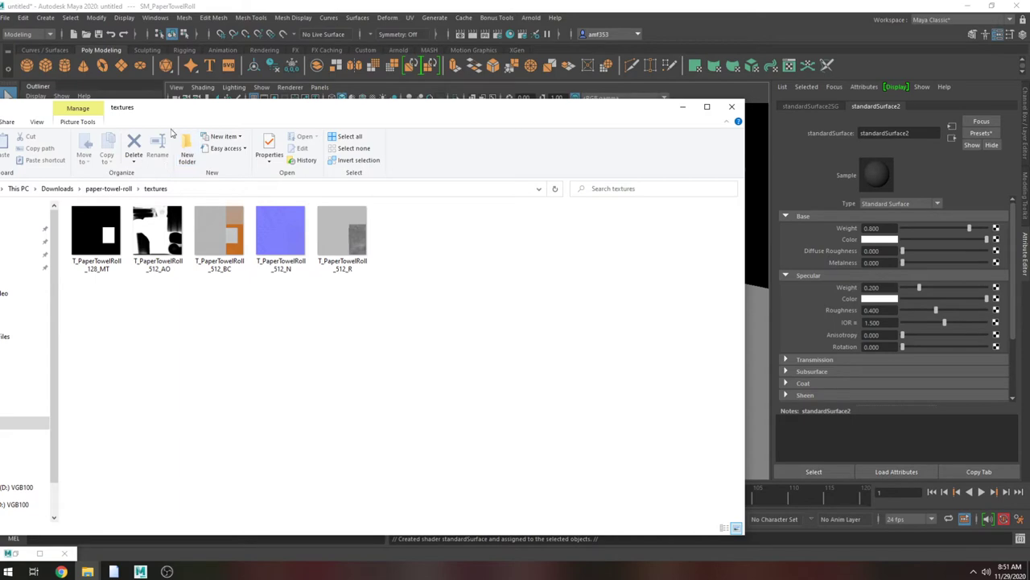
{"action": "left_click_drag", "start_coordinate": [181, 112], "coordinate": [0, 112]}
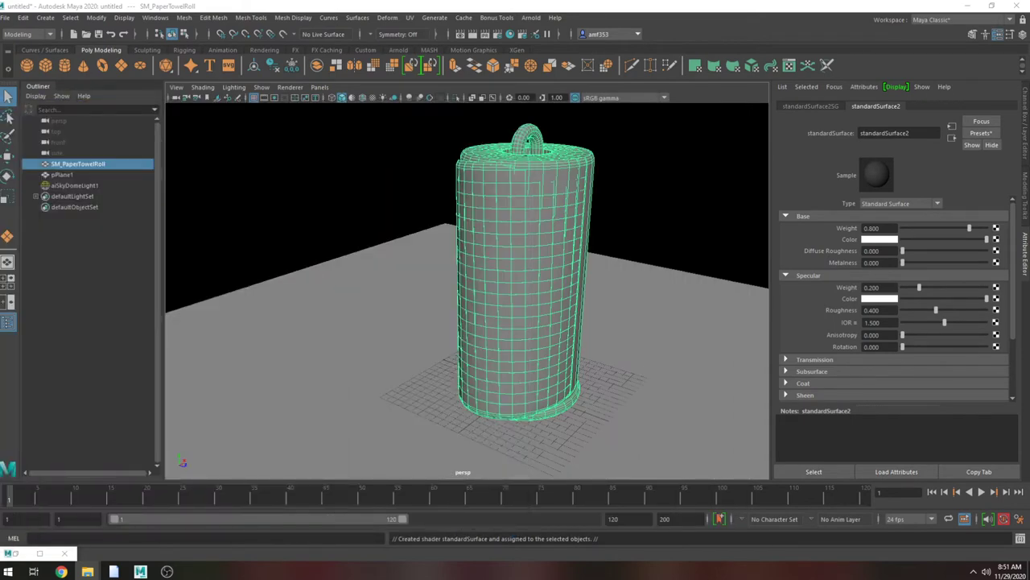
{"action": "left_click", "coordinate": [87, 571]}
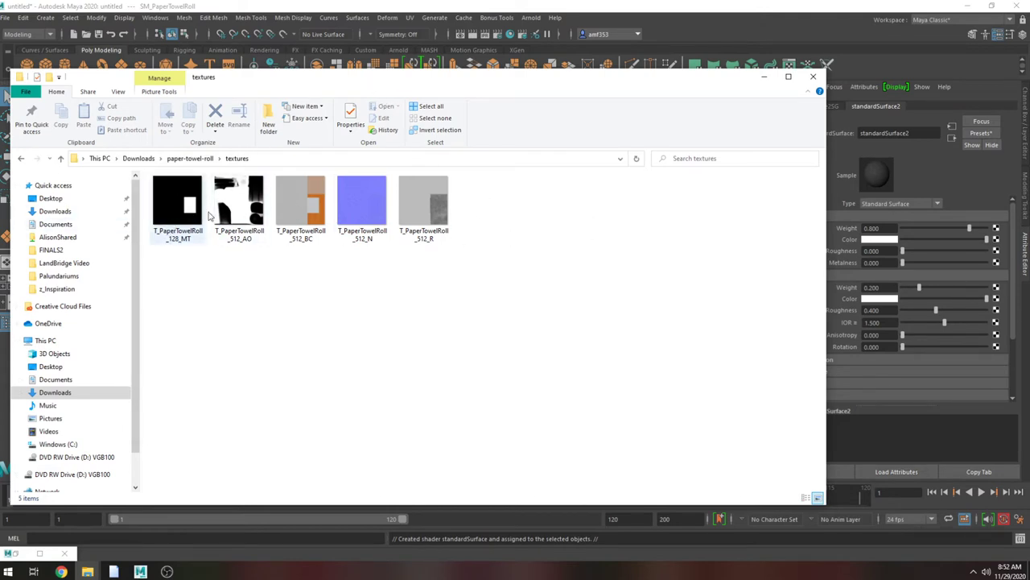
{"action": "left_click_drag", "start_coordinate": [225, 89], "coordinate": [4, 95]}
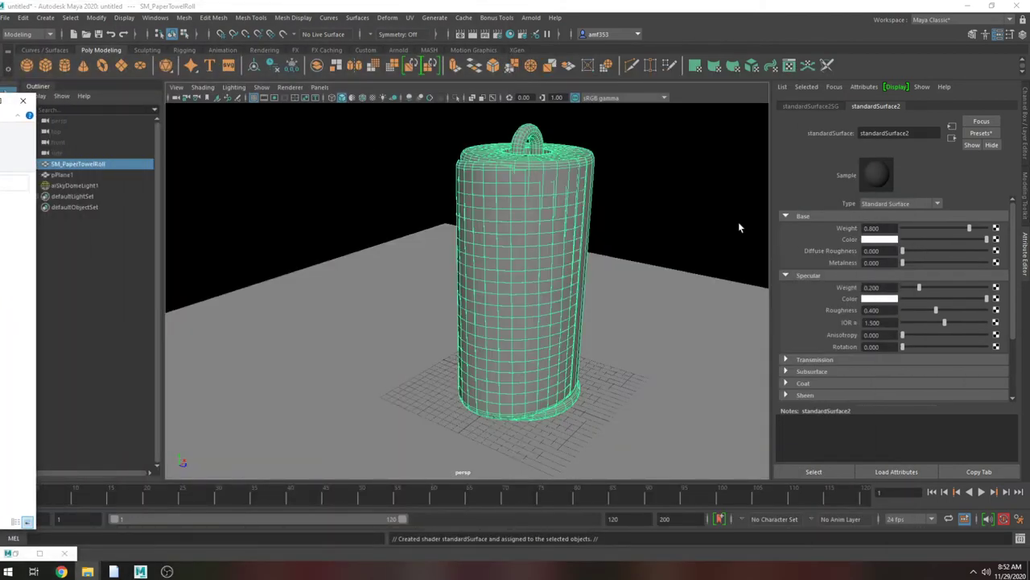
Check the metalness map in the textures folder and connect a File texture to the material's Metalness
{"action": "left_click", "coordinate": [997, 262]}
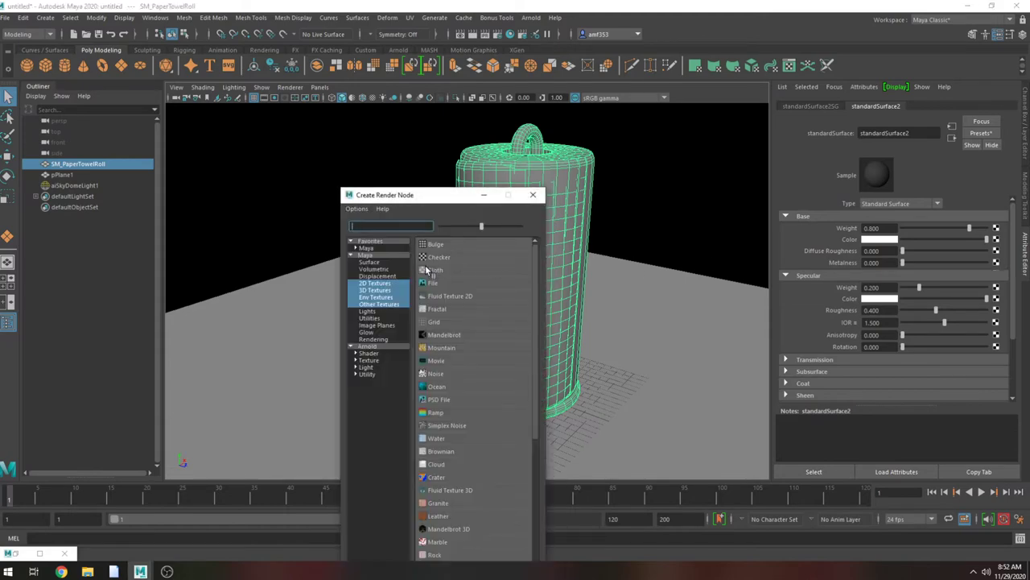
{"action": "left_click", "coordinate": [87, 571]}
{"action": "left_click_drag", "start_coordinate": [81, 113], "coordinate": [731, 117]}
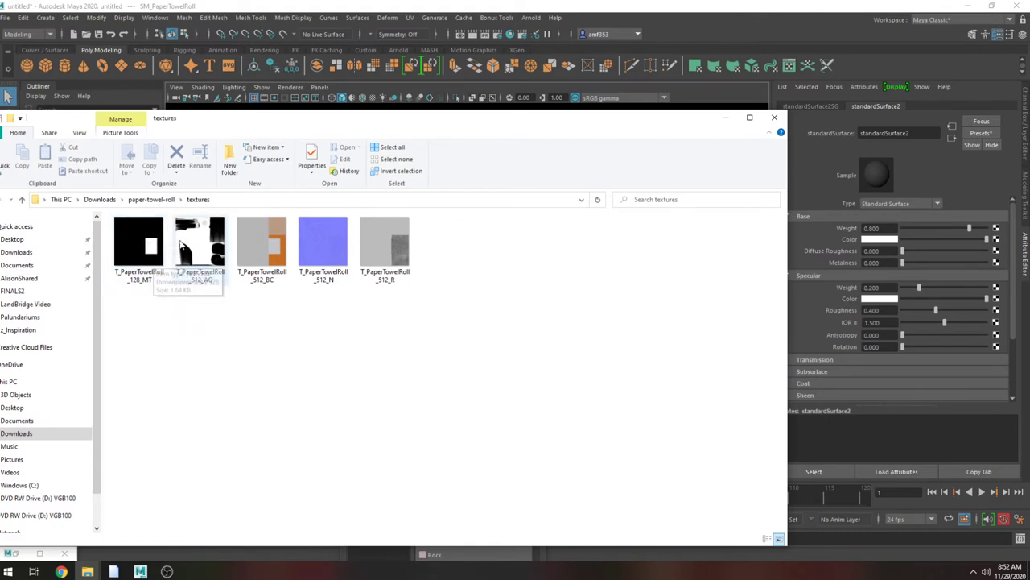
{"action": "left_click_drag", "start_coordinate": [260, 121], "coordinate": [0, 101]}
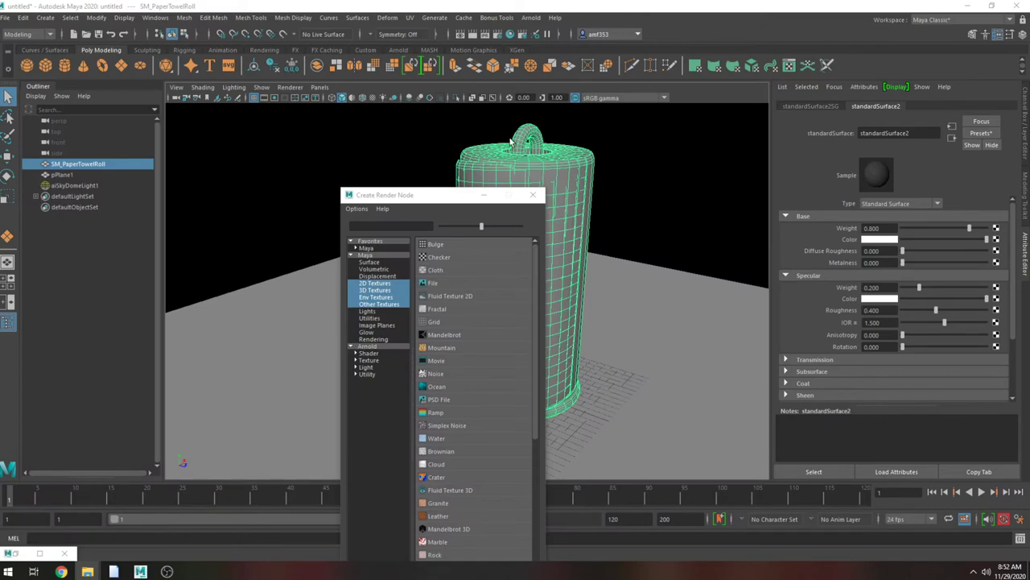
{"action": "left_click", "coordinate": [433, 282]}
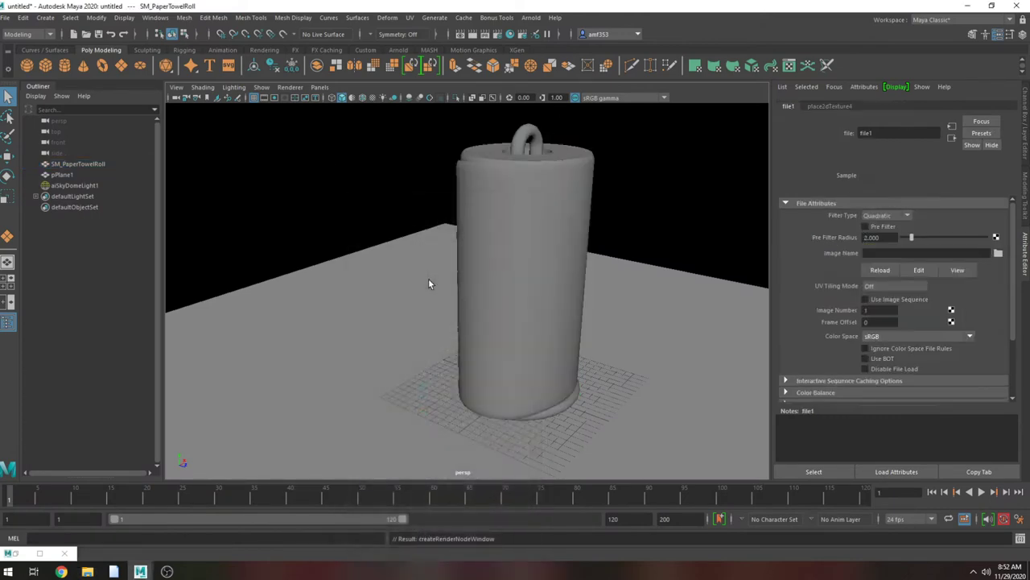
Start choosing the file texture's image and navigate to the user's Downloads folder
{"action": "left_click", "coordinate": [998, 253]}
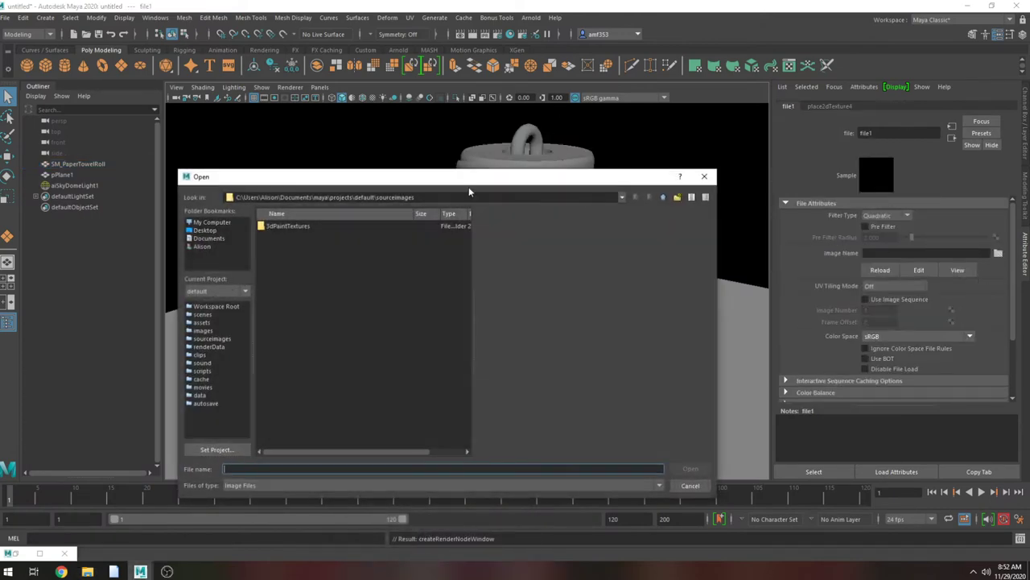
{"action": "left_click", "coordinate": [222, 223]}
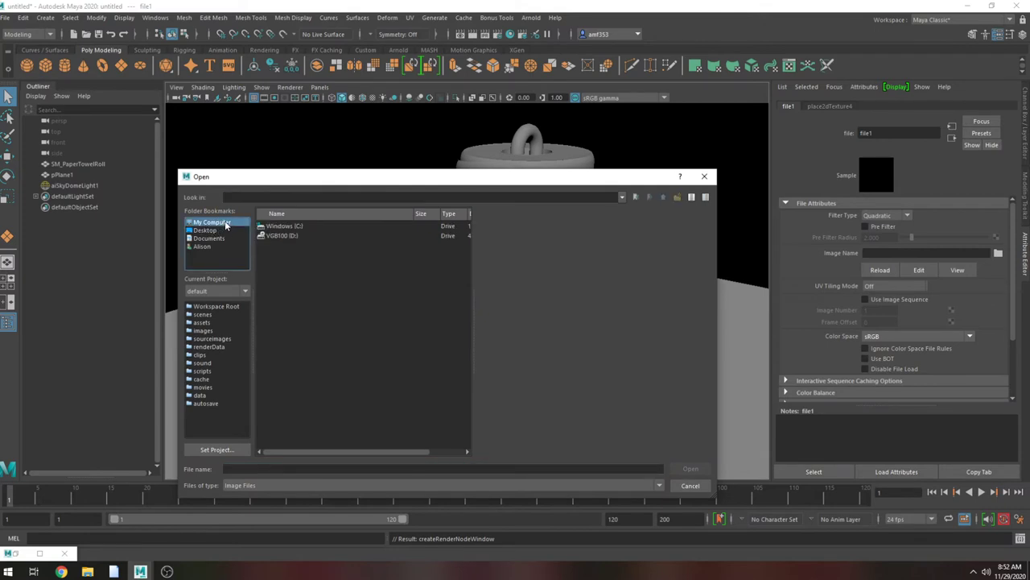
{"action": "left_click", "coordinate": [206, 246]}
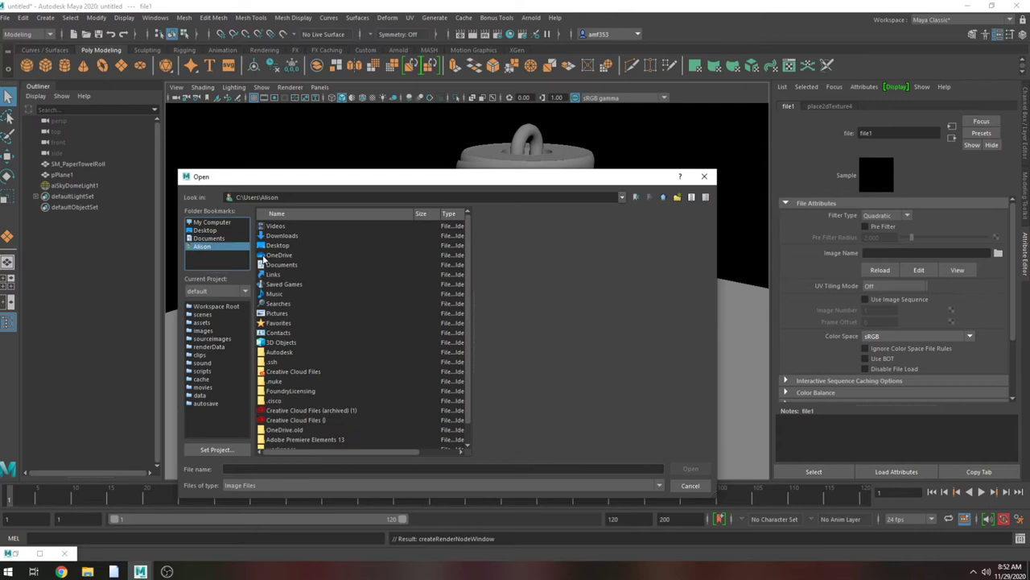
{"action": "left_click", "coordinate": [275, 236]}
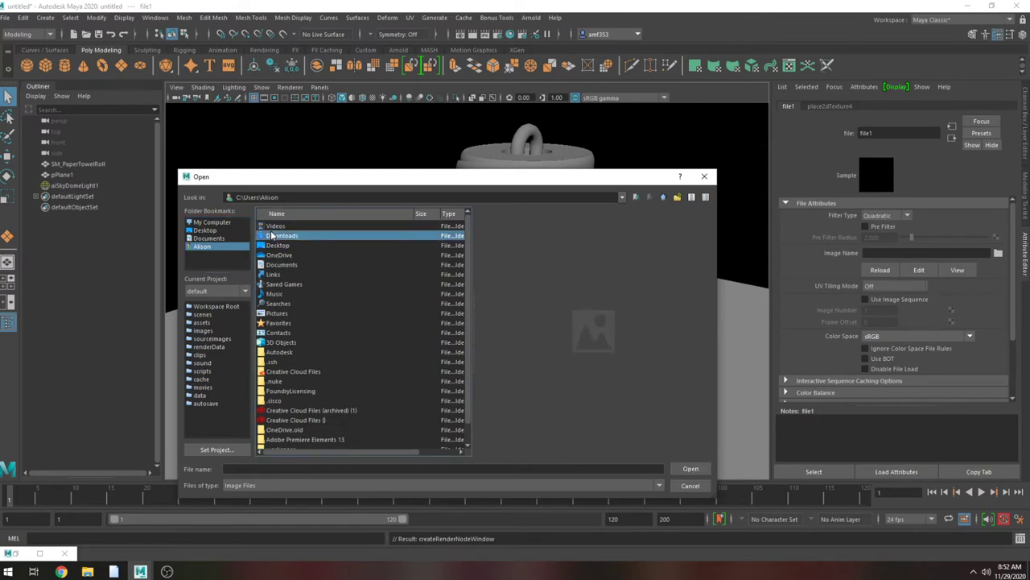
{"action": "double_click", "coordinate": [278, 235]}
{"action": "left_click", "coordinate": [282, 235]}
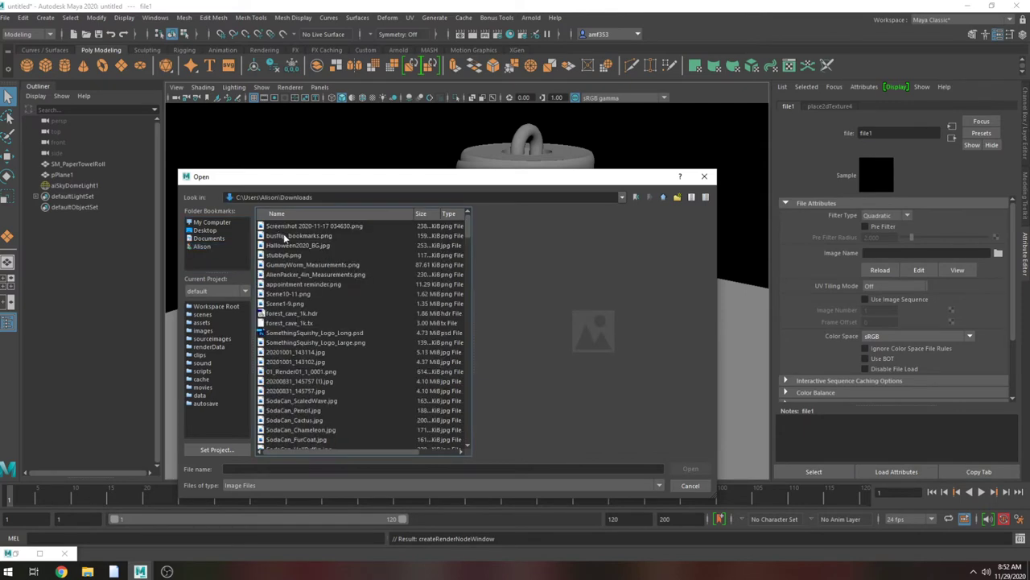
Look for the paper-towel-roll folder in Downloads, sorting the list by name and by date modified
{"action": "left_click_drag", "start_coordinate": [469, 239], "coordinate": [457, 441]}
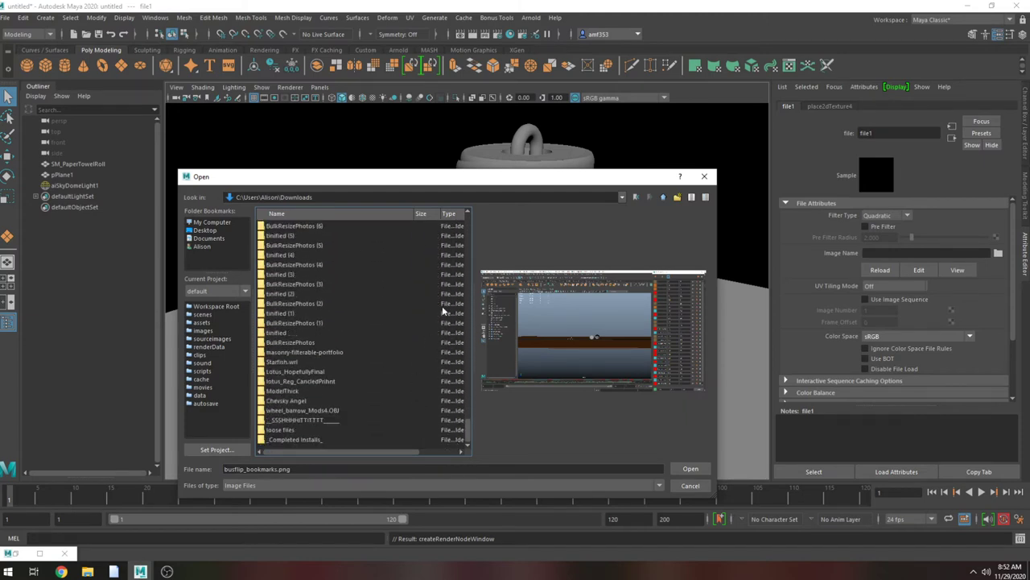
{"action": "scroll", "coordinate": [383, 341], "scroll_direction": "up", "scroll_amount": 15}
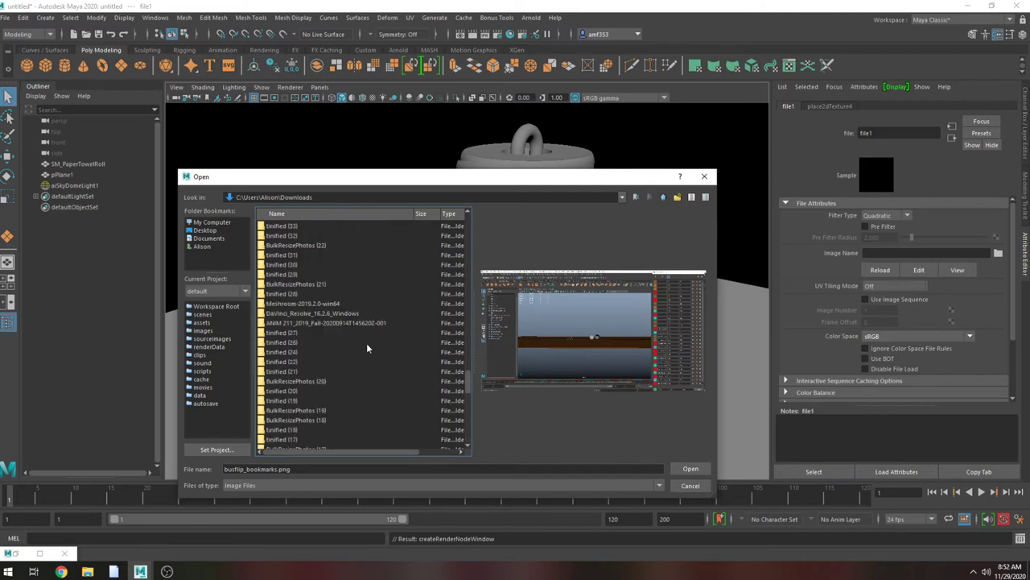
{"action": "left_click", "coordinate": [295, 213]}
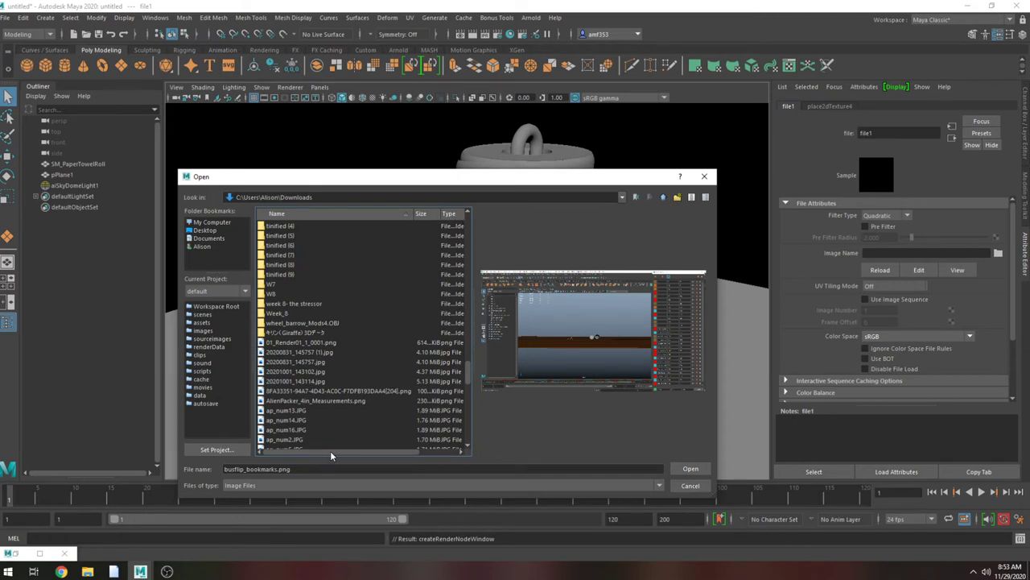
{"action": "left_click_drag", "start_coordinate": [330, 454], "coordinate": [420, 447]}
{"action": "left_click", "coordinate": [432, 214]}
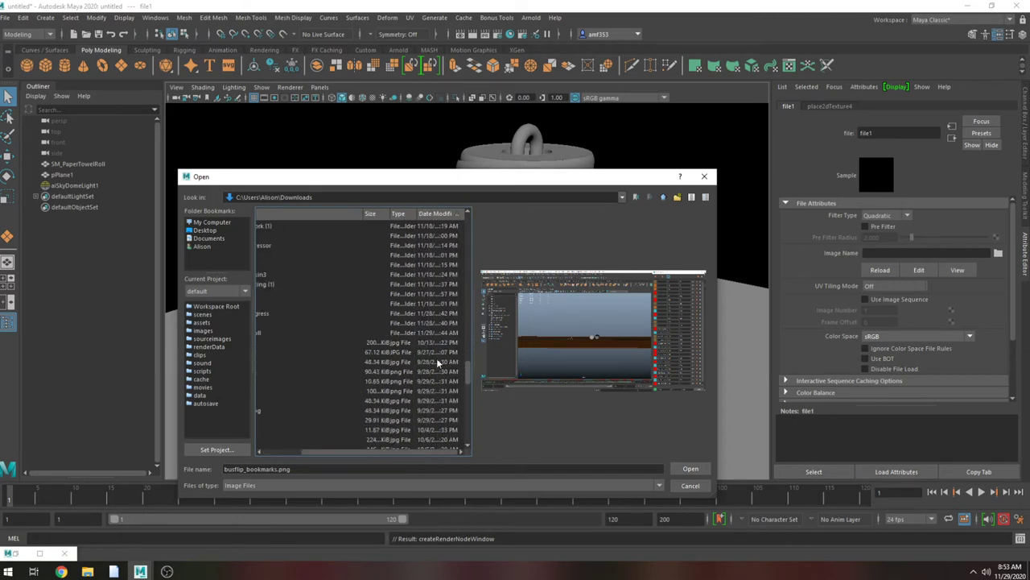
{"action": "scroll", "coordinate": [437, 364], "scroll_direction": "up", "scroll_amount": 3}
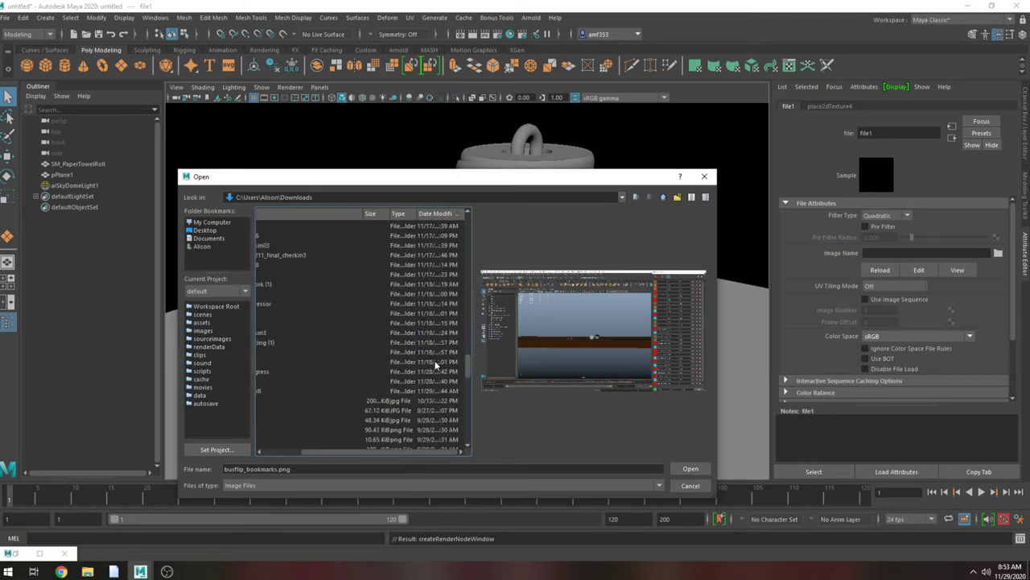
Sort the Downloads list by name and open the textures folder inside paper-towel-roll
{"action": "left_click", "coordinate": [300, 214]}
{"action": "left_click_drag", "start_coordinate": [361, 455], "coordinate": [319, 456]}
{"action": "scroll", "coordinate": [349, 308], "scroll_direction": "up", "scroll_amount": 5}
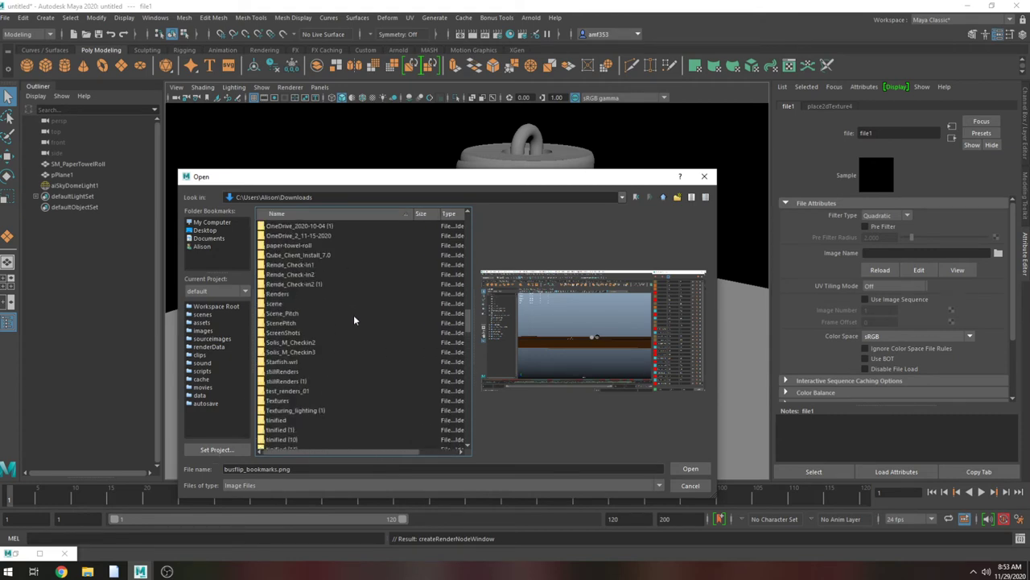
{"action": "scroll", "coordinate": [348, 354], "scroll_direction": "up", "scroll_amount": 10}
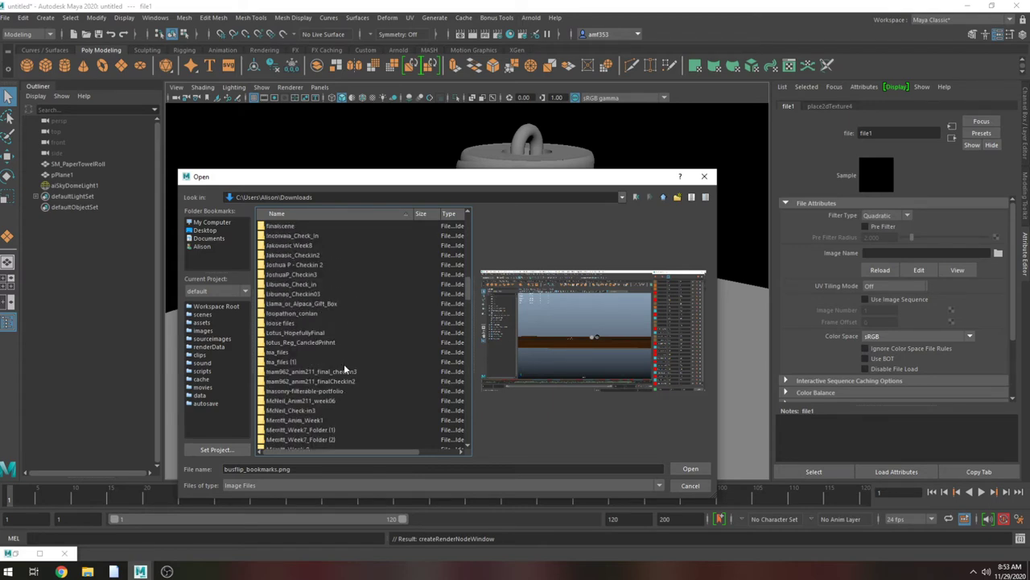
{"action": "scroll", "coordinate": [343, 364], "scroll_direction": "down", "scroll_amount": 12}
{"action": "scroll", "coordinate": [353, 358], "scroll_direction": "down", "scroll_amount": 9}
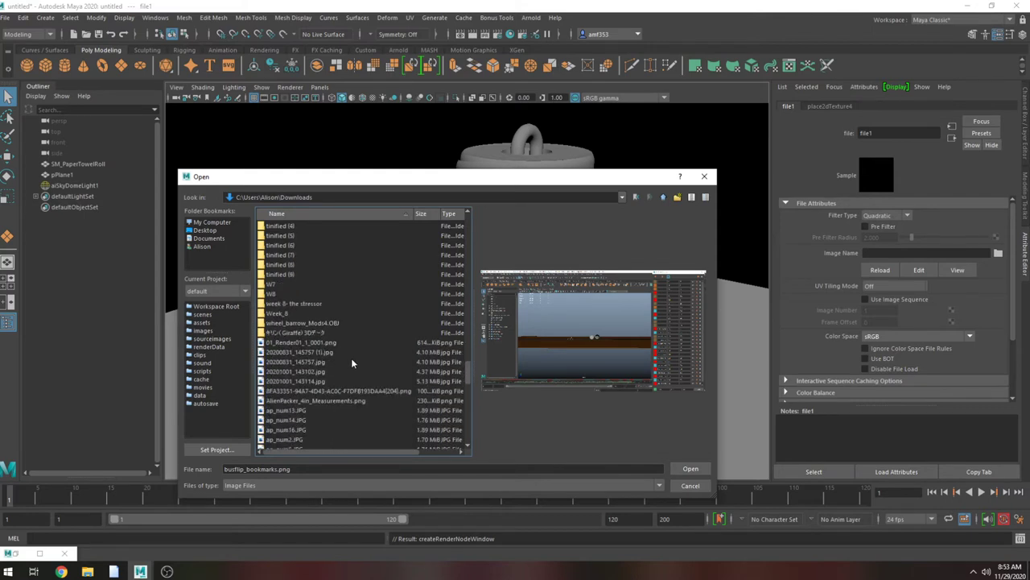
{"action": "scroll", "coordinate": [350, 361], "scroll_direction": "up", "scroll_amount": 7}
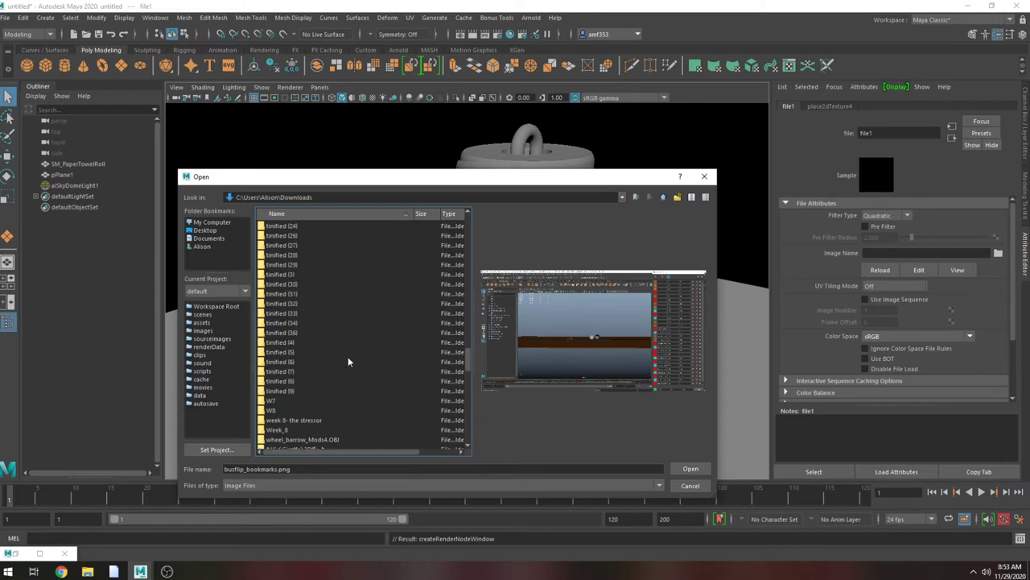
{"action": "scroll", "coordinate": [343, 360], "scroll_direction": "up", "scroll_amount": 5}
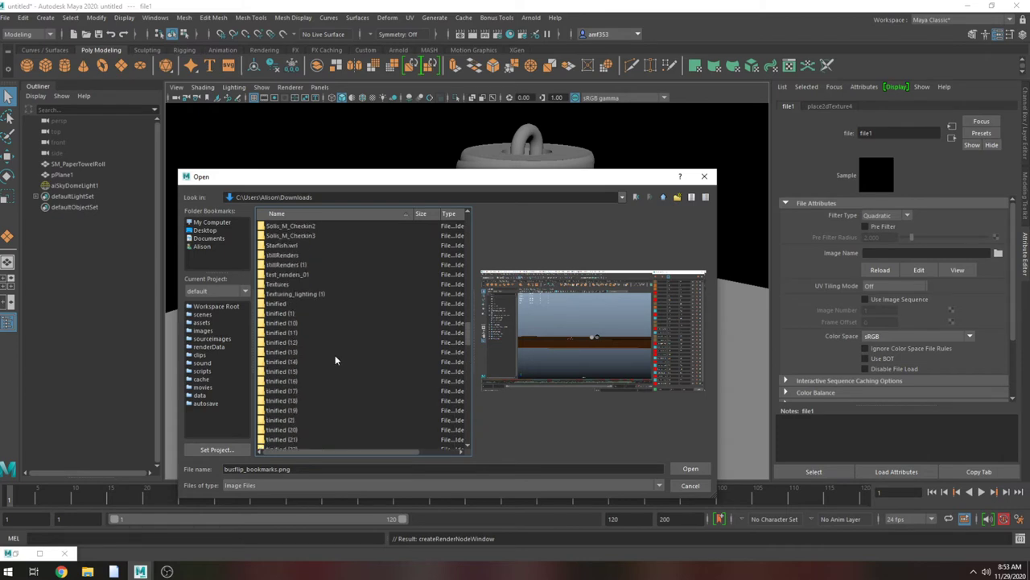
{"action": "scroll", "coordinate": [335, 360], "scroll_direction": "up", "scroll_amount": 2}
{"action": "scroll", "coordinate": [336, 360], "scroll_direction": "up", "scroll_amount": 6}
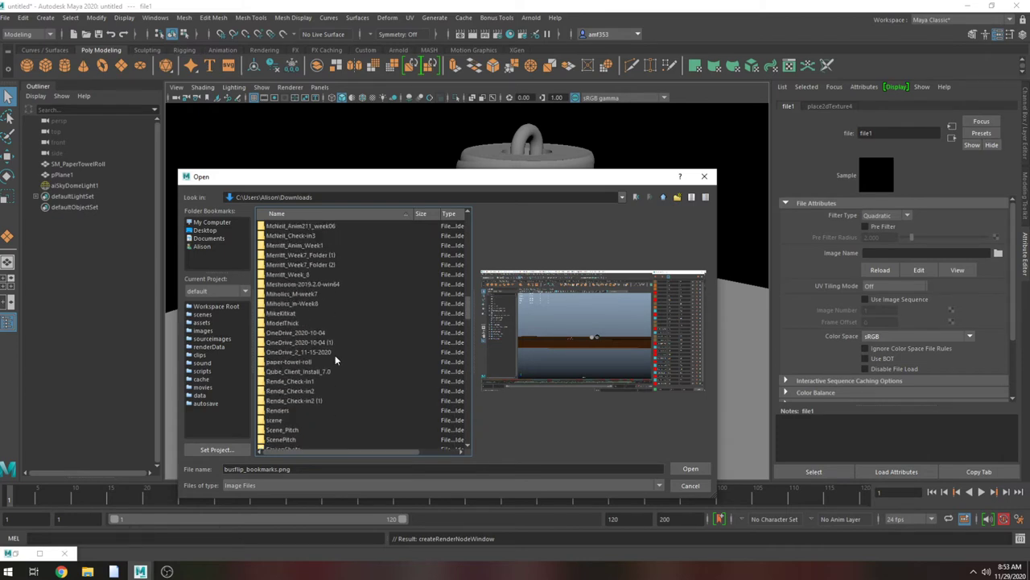
{"action": "double_click", "coordinate": [296, 363]}
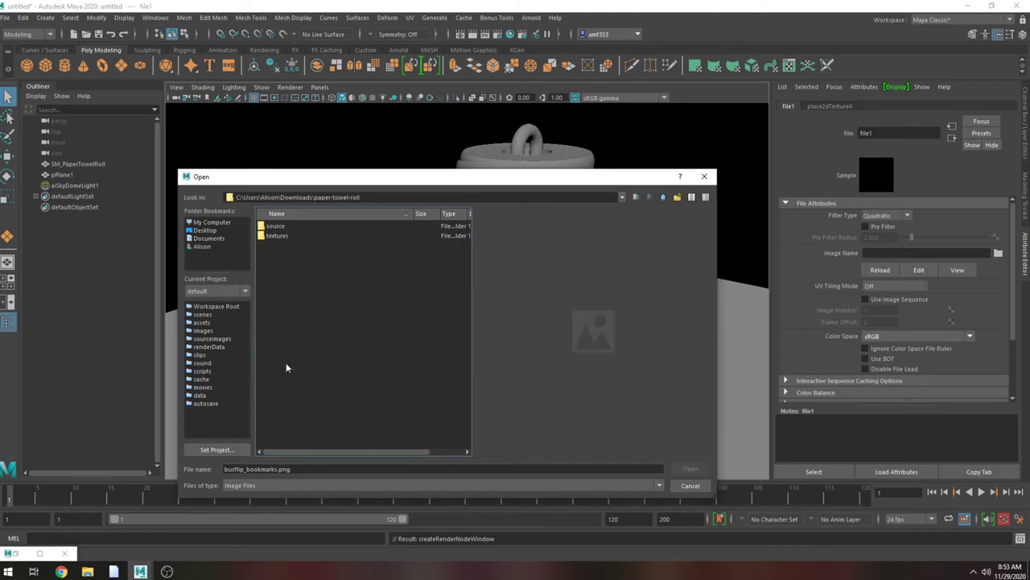
{"action": "left_click", "coordinate": [273, 237]}
{"action": "double_click", "coordinate": [274, 236]}
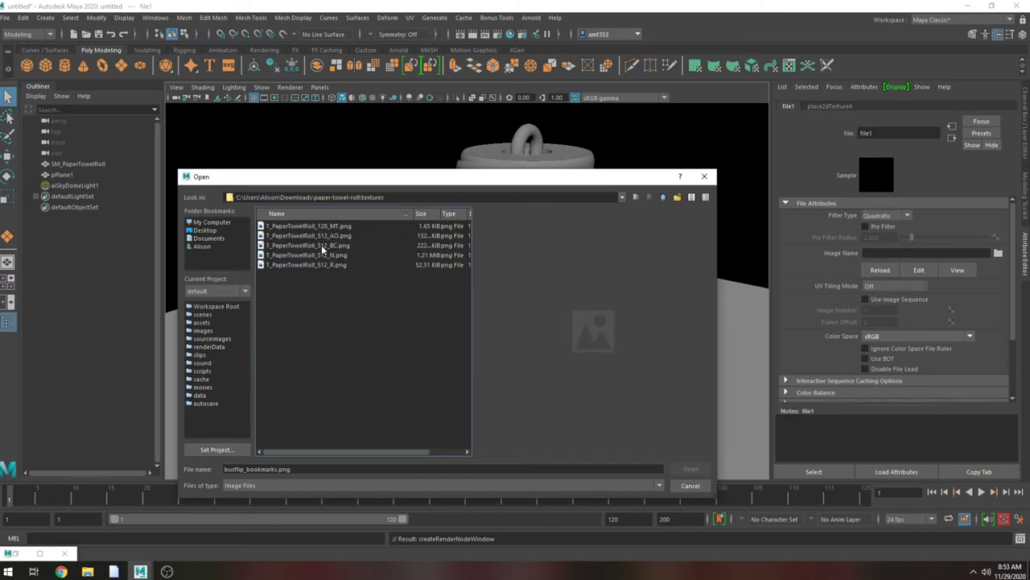
Load T_PaperTowelRoll_128_MT.png as the image of the metalness file texture
{"action": "left_click", "coordinate": [409, 196]}
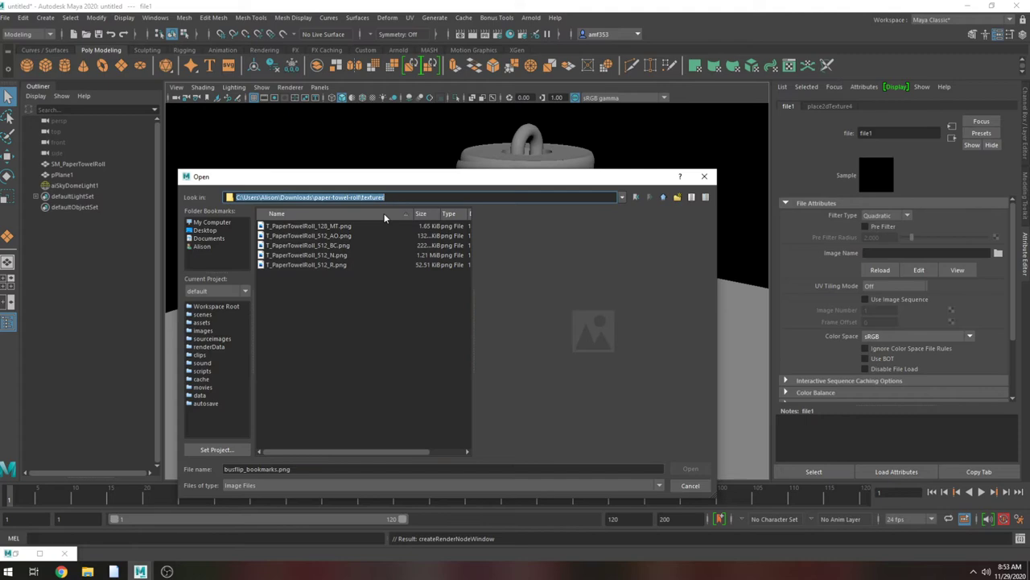
{"action": "left_click", "coordinate": [327, 226]}
{"action": "double_click", "coordinate": [327, 226]}
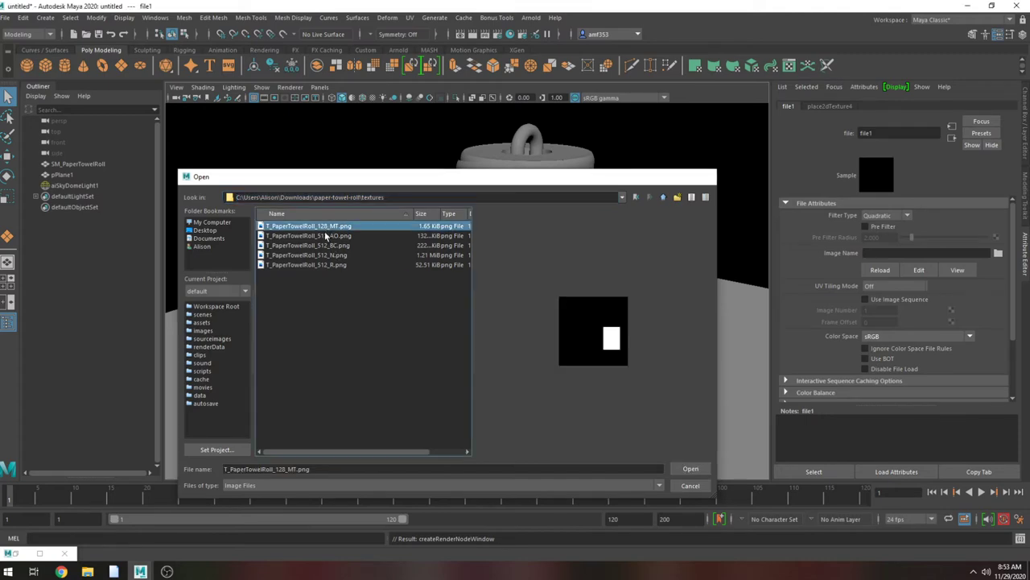
Restore the Arnold RenderView, limit the render to a crop region around the paper towel roll and start the live render
{"action": "left_click", "coordinate": [39, 553]}
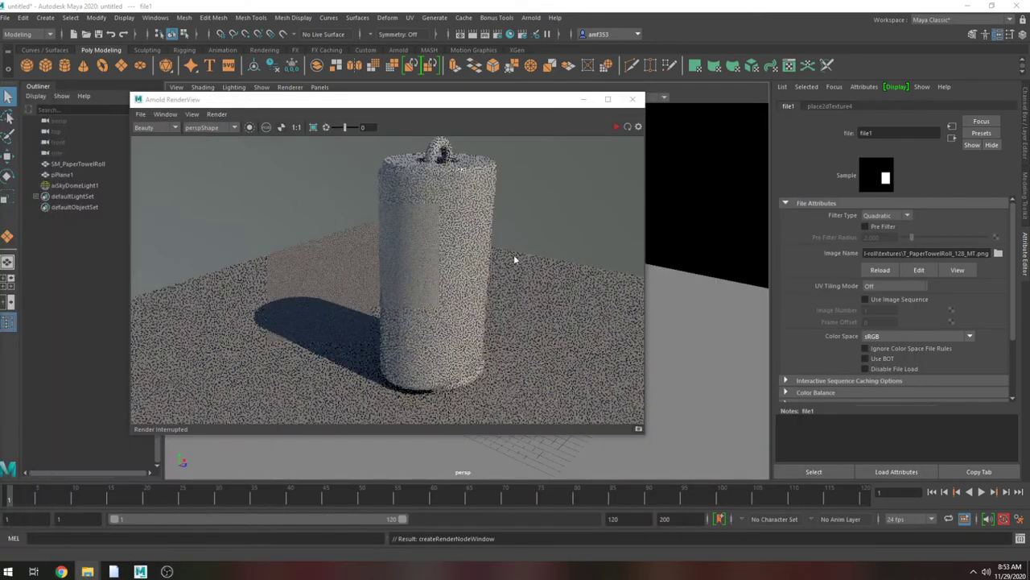
{"action": "left_click", "coordinate": [313, 127]}
{"action": "mouse_move", "coordinate": [361, 139]}
{"action": "left_mouse_down"}
{"action": "mouse_move", "coordinate": [416, 196]}
{"action": "mouse_move", "coordinate": [525, 423]}
{"action": "left_mouse_up"}
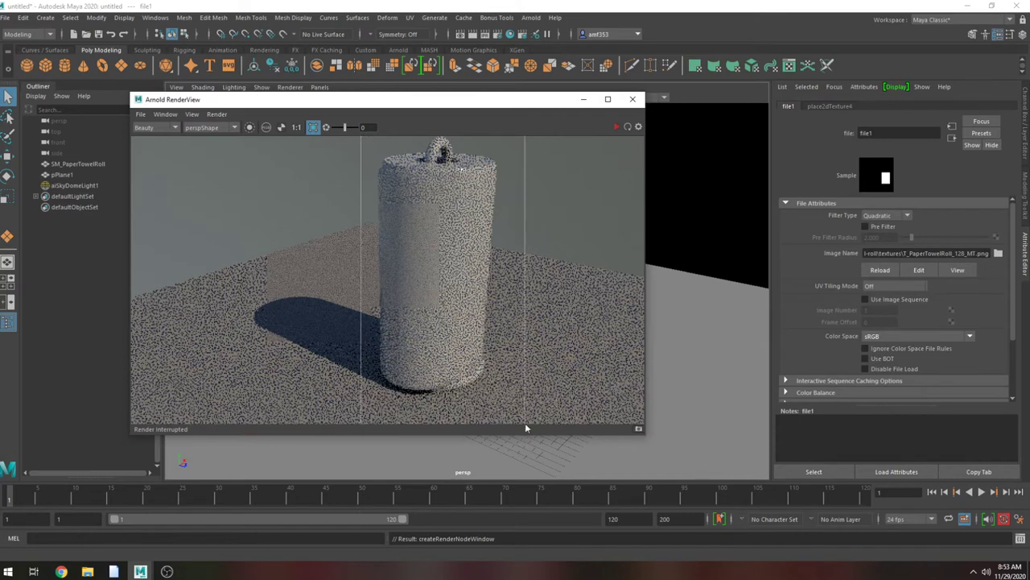
{"action": "left_click", "coordinate": [615, 127]}
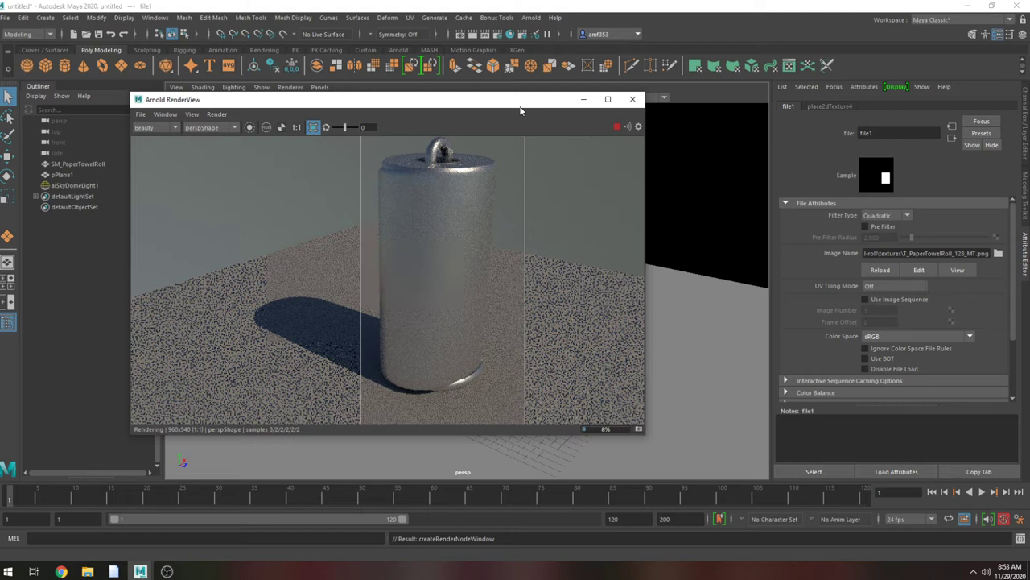
{"action": "left_click_drag", "start_coordinate": [520, 111], "coordinate": [460, 108]}
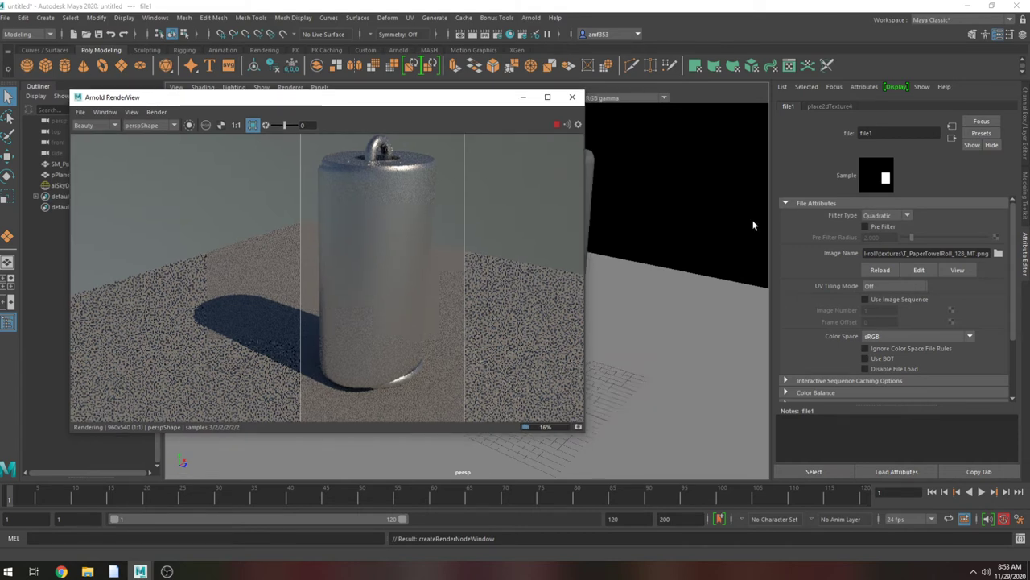
Enable Alpha Is Luminance in the metalness texture's Color Balance settings, then stop the render and move the RenderView aside
{"action": "scroll", "coordinate": [858, 321], "scroll_direction": "down", "scroll_amount": 3}
{"action": "left_click", "coordinate": [812, 314]}
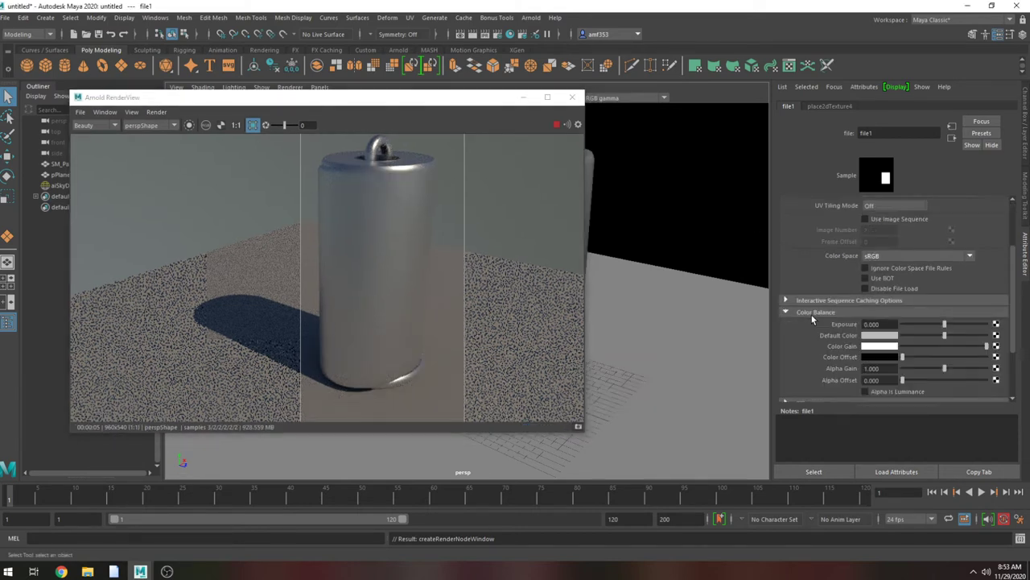
{"action": "left_click", "coordinate": [879, 392]}
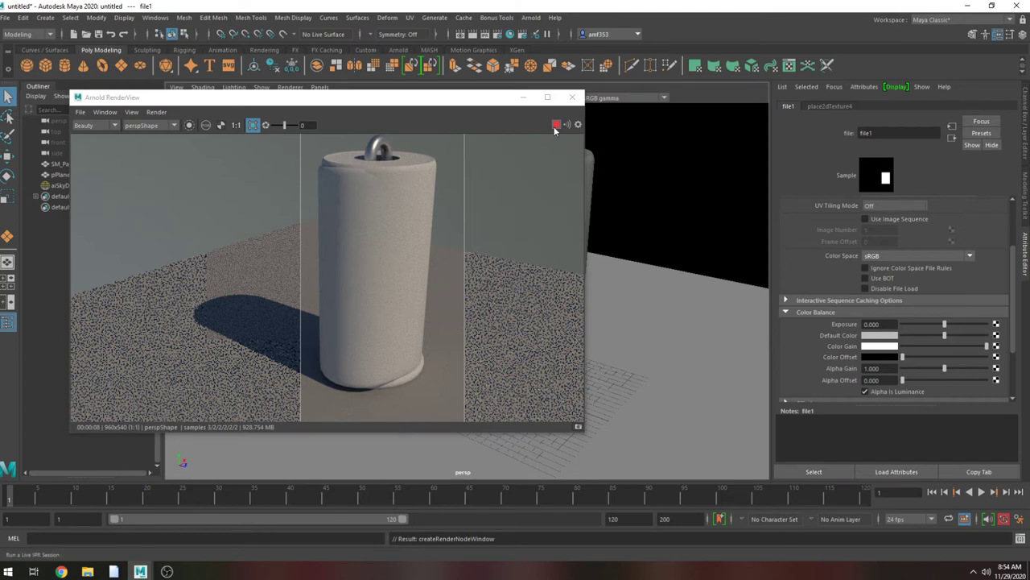
{"action": "left_click_drag", "start_coordinate": [465, 101], "coordinate": [232, 108]}
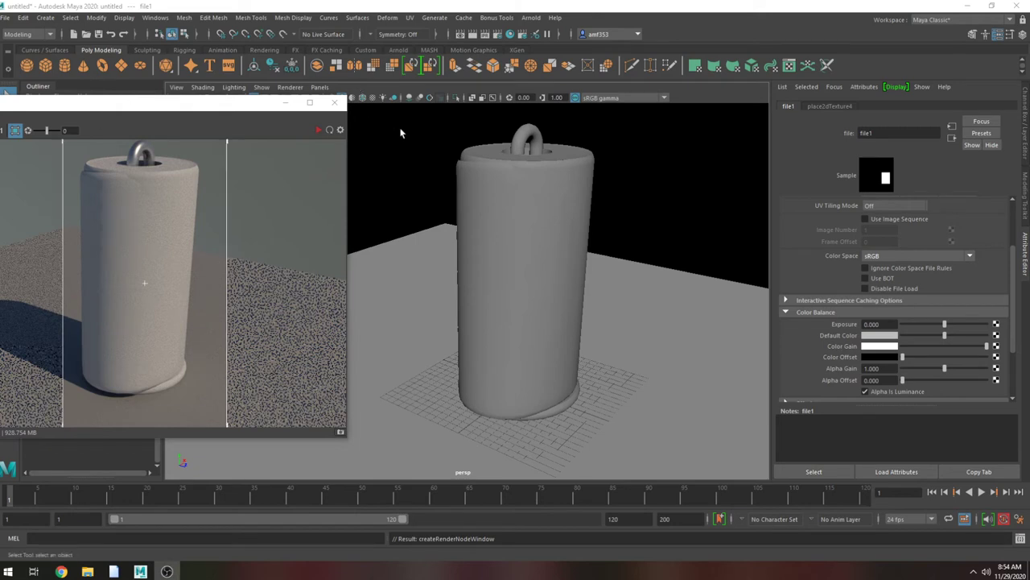
Select the paper towel roll and connect a File texture to its material's Specular Roughness
{"action": "left_click", "coordinate": [543, 200]}
{"action": "left_click", "coordinate": [972, 105]}
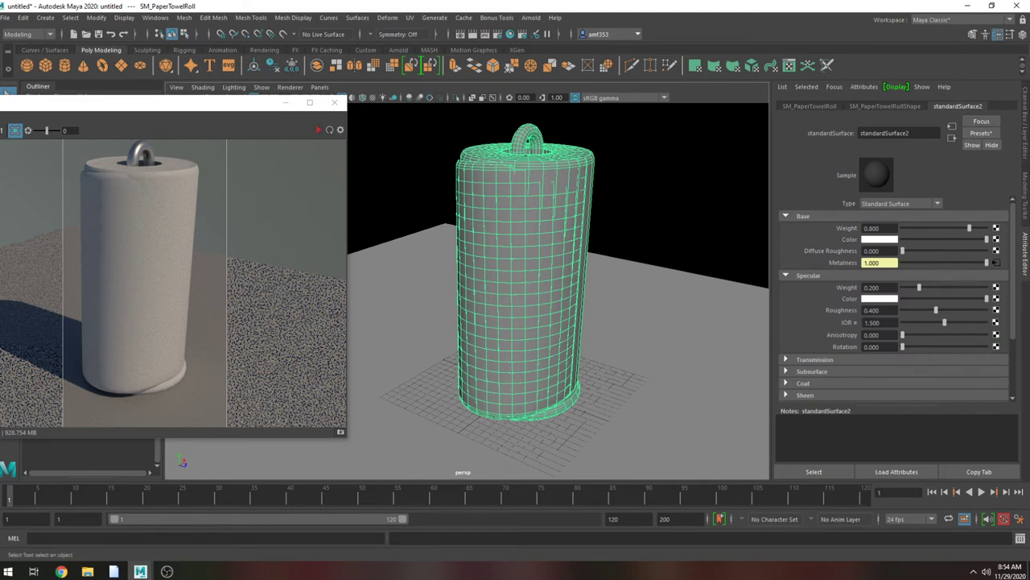
{"action": "left_click", "coordinate": [995, 310]}
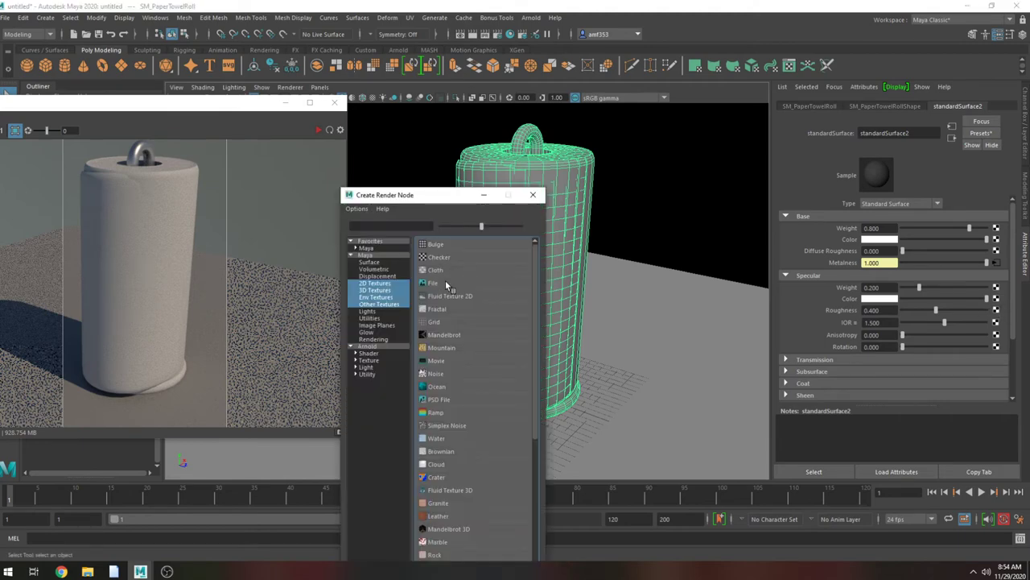
{"action": "left_click", "coordinate": [445, 280]}
{"action": "scroll", "coordinate": [972, 290], "scroll_direction": "up", "scroll_amount": 2}
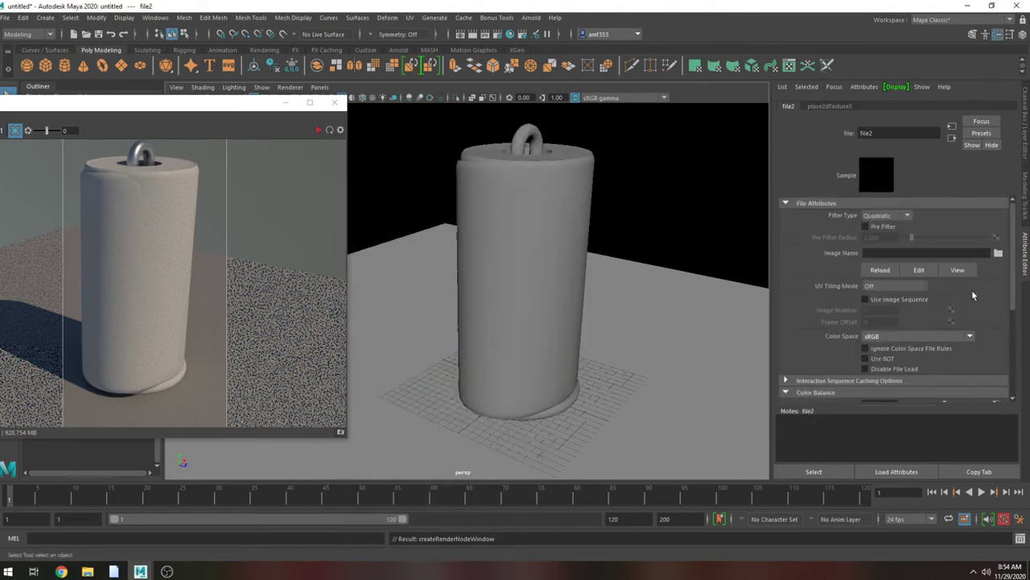
Load T_PaperTowelRoll_512_R.png as the roughness texture's image and turn on textured display in the viewport
{"action": "left_click", "coordinate": [998, 253]}
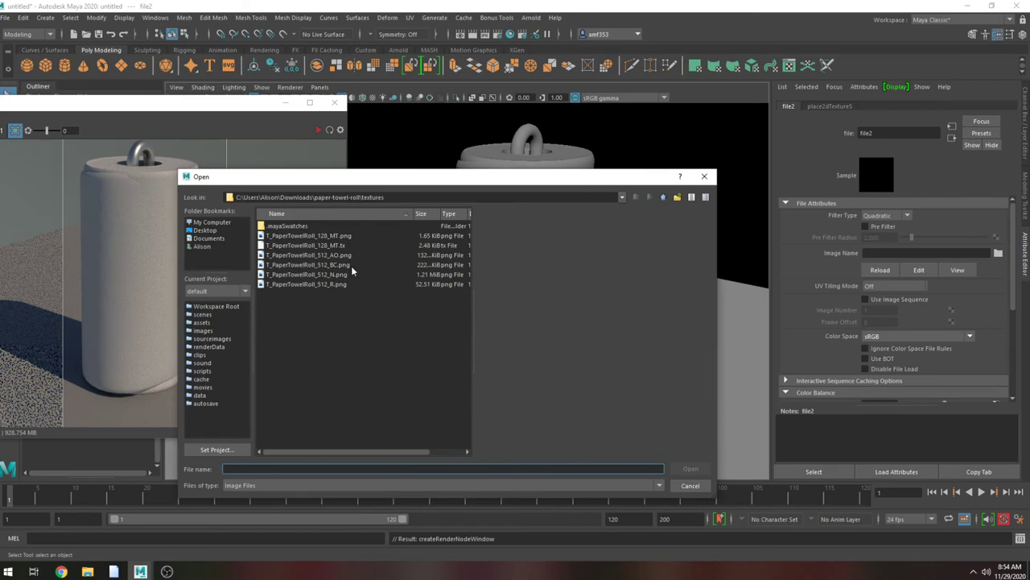
{"action": "double_click", "coordinate": [313, 285]}
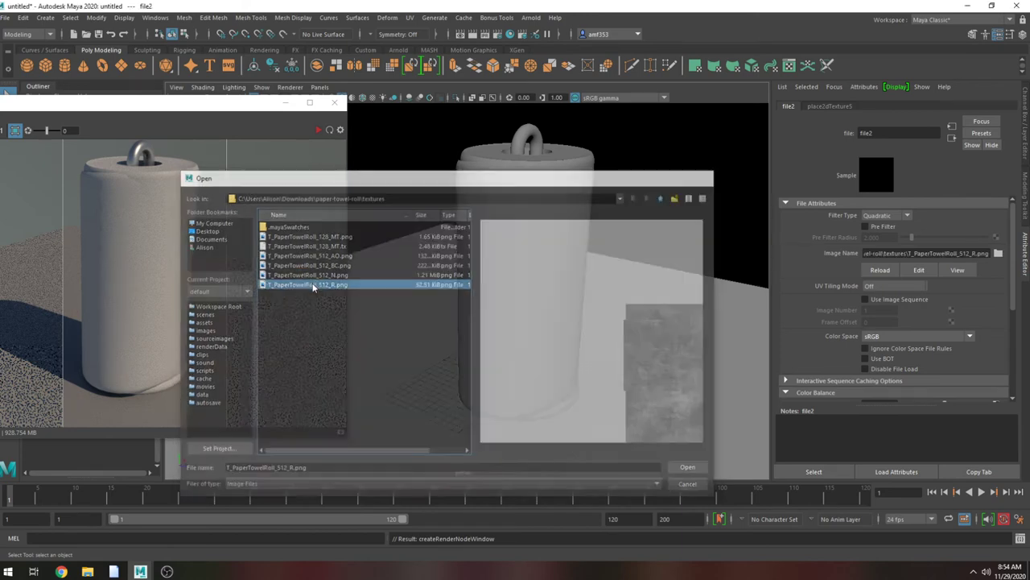
{"action": "key", "text": "6"}
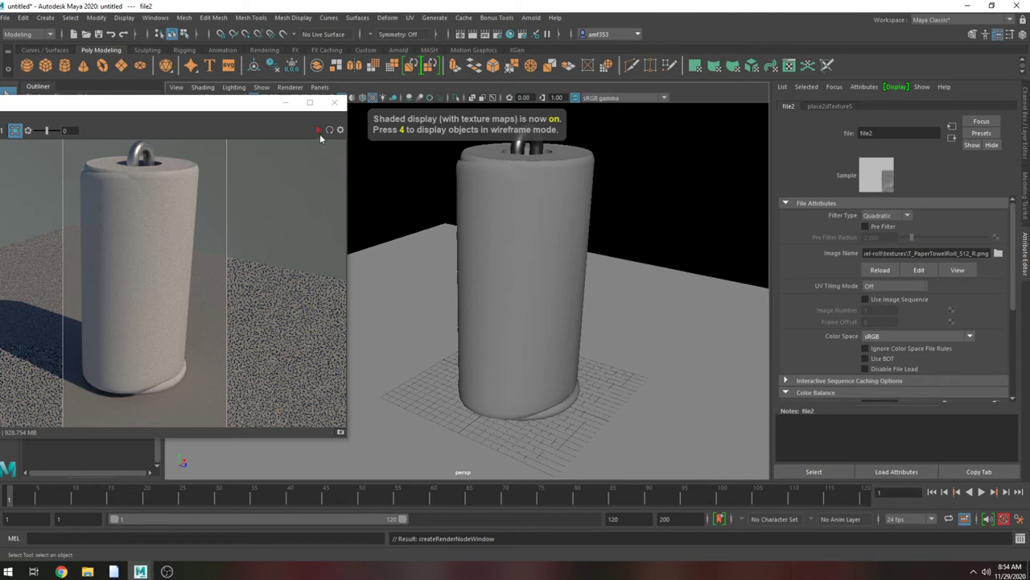
Enable Alpha Is Luminance on the roughness texture while running a live Arnold render, then stop the render
{"action": "left_click", "coordinate": [319, 130]}
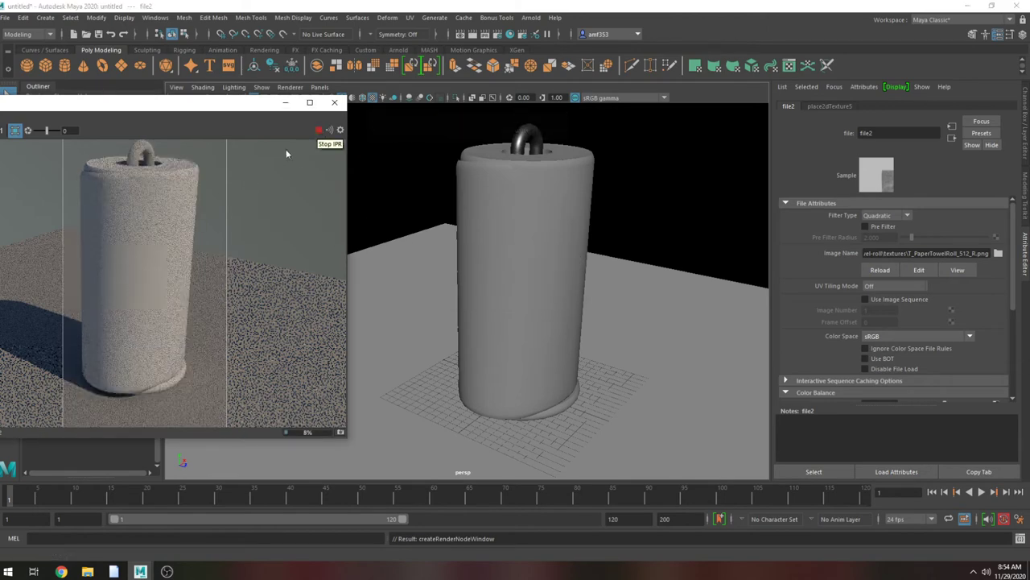
{"action": "scroll", "coordinate": [896, 370], "scroll_direction": "down", "scroll_amount": 5}
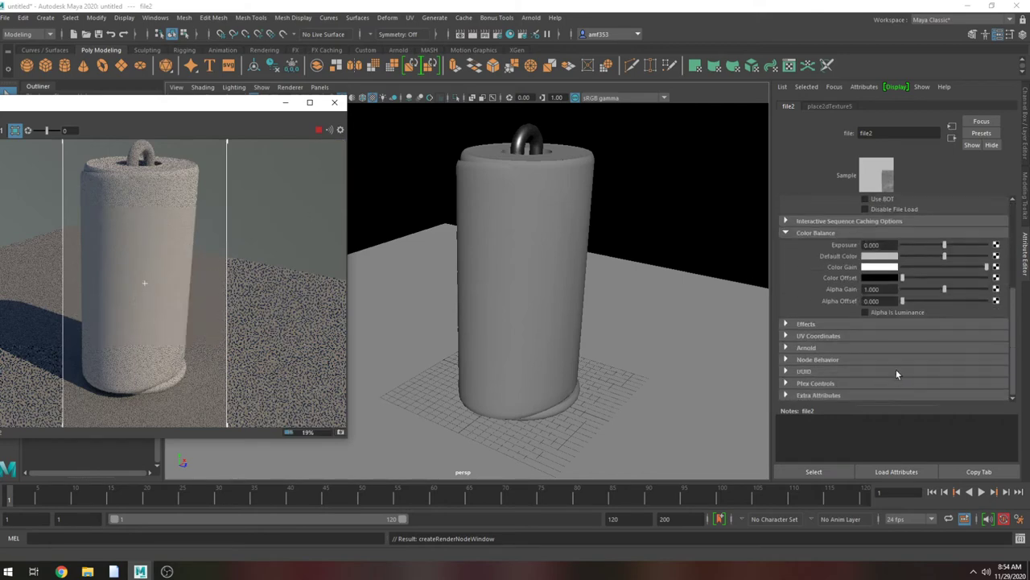
{"action": "left_click", "coordinate": [867, 312]}
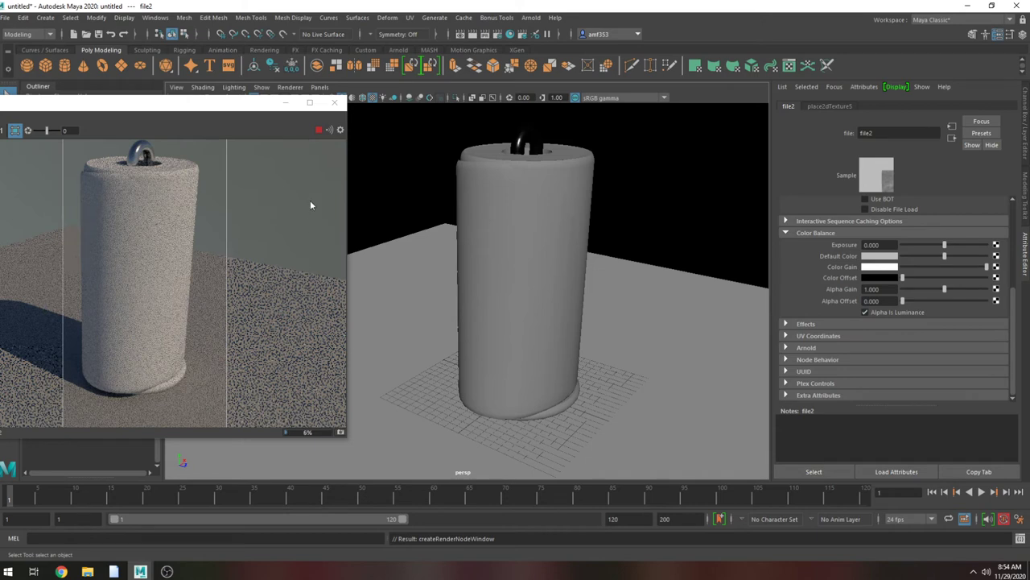
{"action": "left_click", "coordinate": [318, 131]}
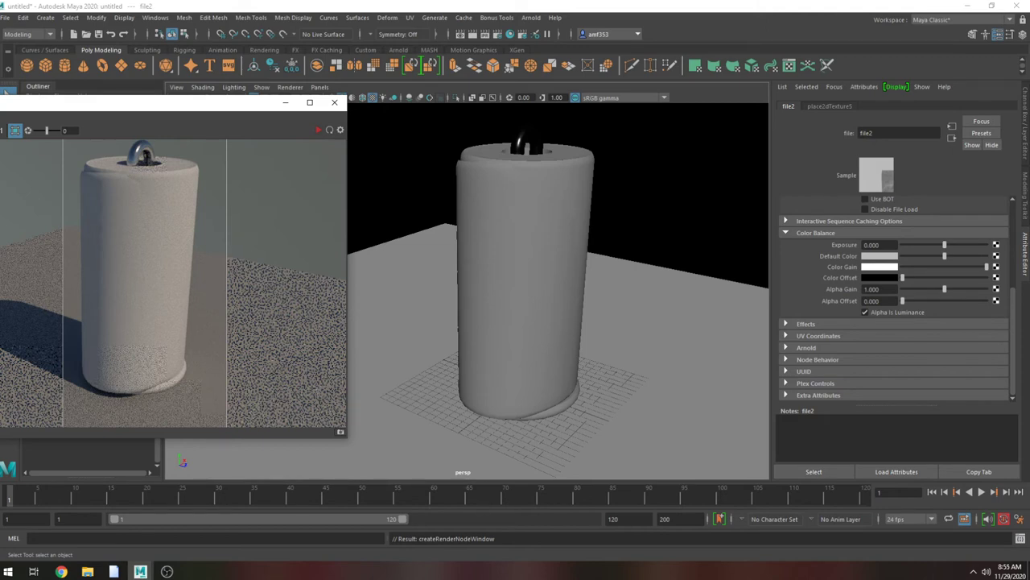
Check the texture maps in the textures folder, move its window aside and reselect the paper towel roll to show its material
{"action": "key", "text": "alt+Tab"}
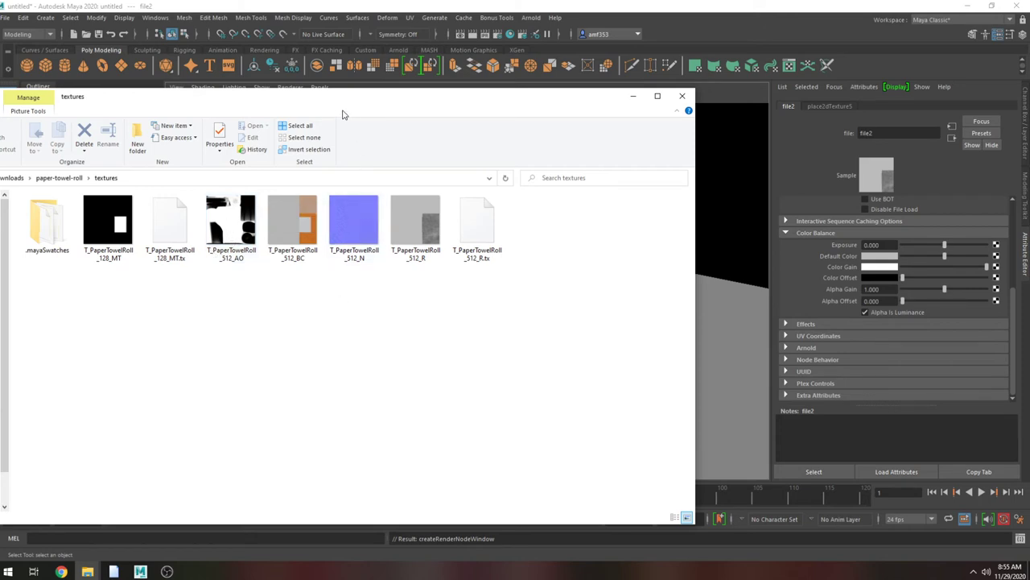
{"action": "left_click_drag", "start_coordinate": [333, 101], "coordinate": [252, 108]}
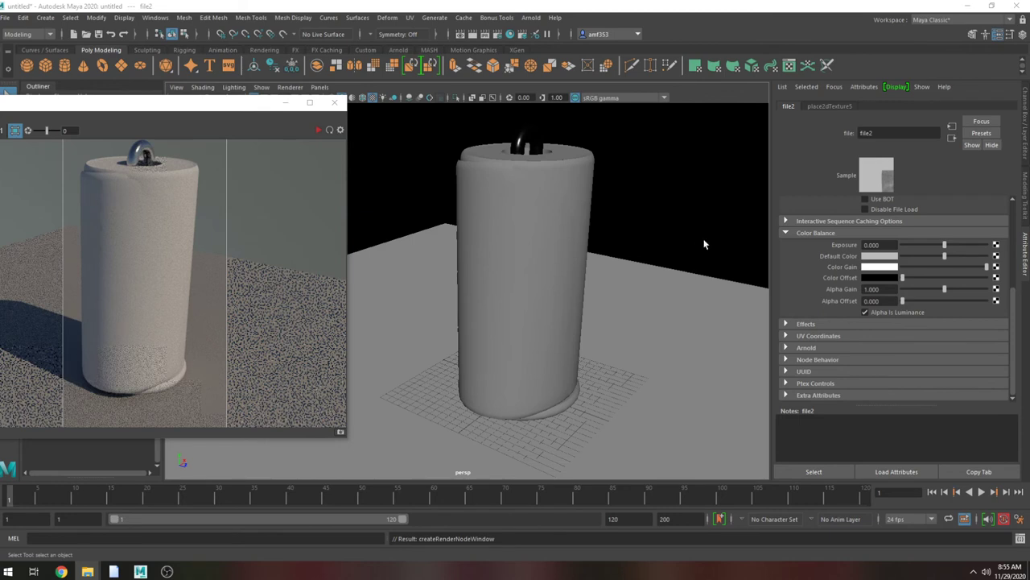
{"action": "left_click", "coordinate": [543, 156]}
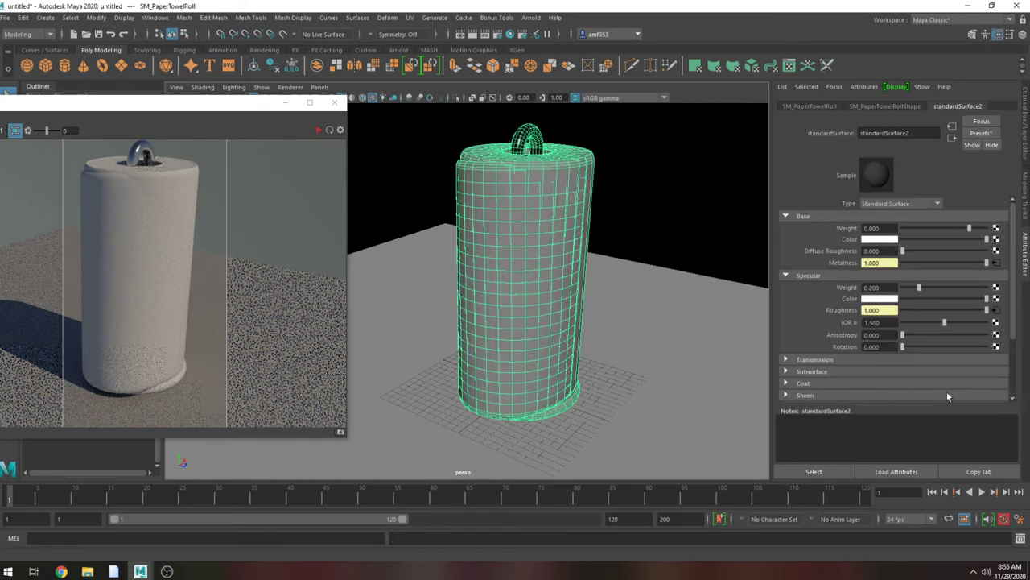
Connect a File texture to the material's Bump Mapping in the Geometry attributes and use it as Tangent Space Normals
{"action": "scroll", "coordinate": [918, 385], "scroll_direction": "down", "scroll_amount": 3}
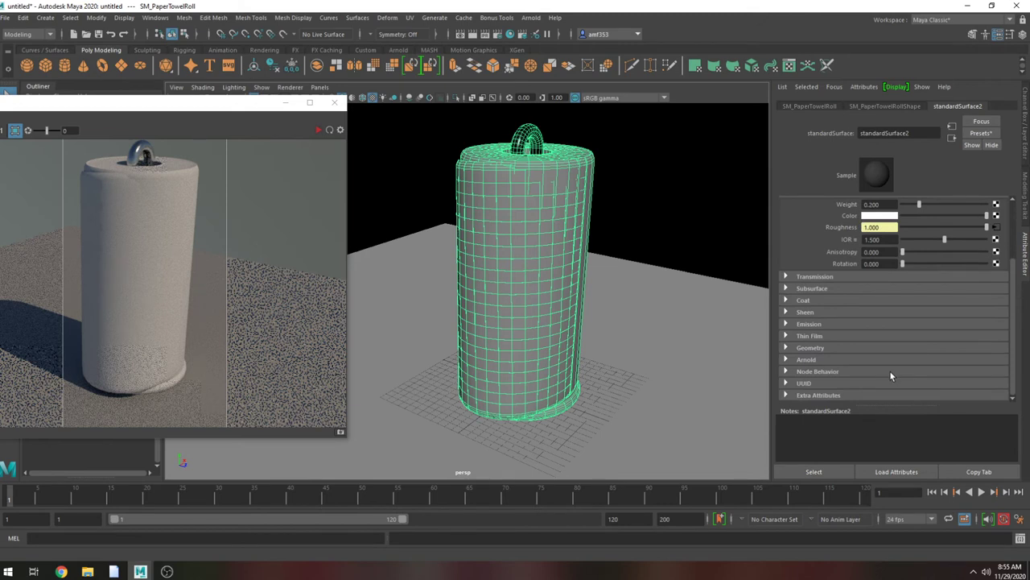
{"action": "left_click", "coordinate": [946, 347]}
{"action": "scroll", "coordinate": [946, 348], "scroll_direction": "down", "scroll_amount": 2}
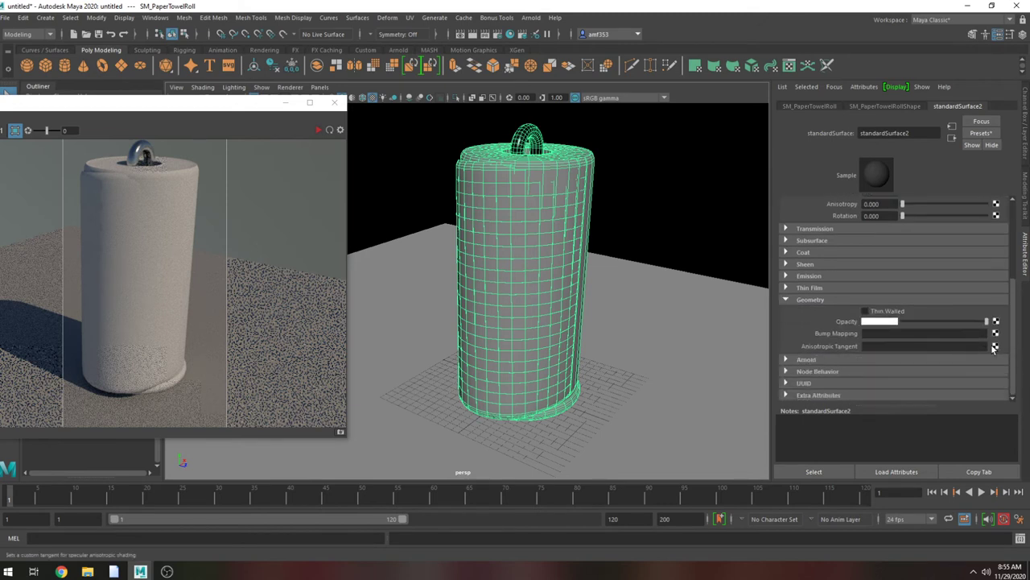
{"action": "left_click", "coordinate": [995, 346]}
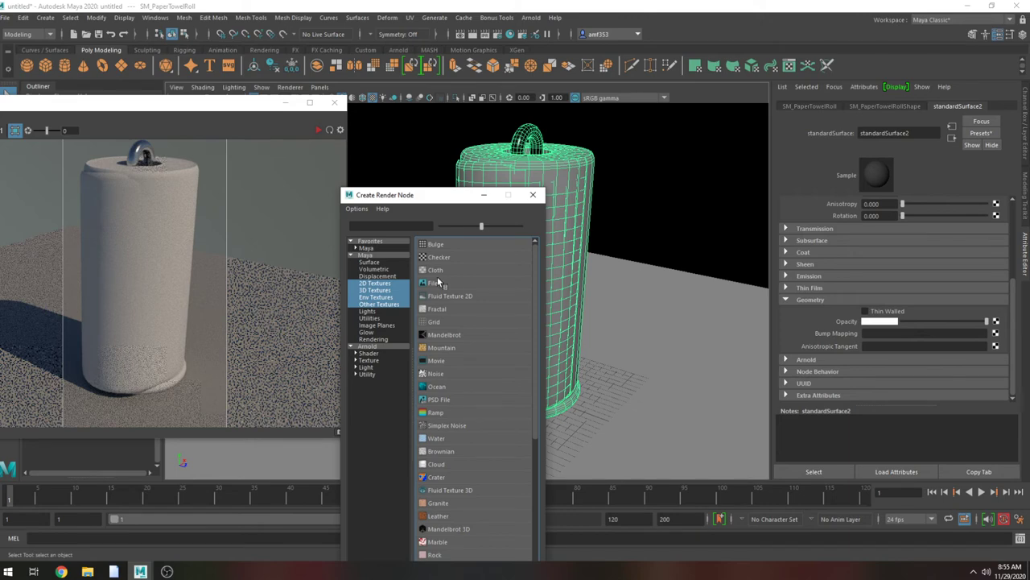
{"action": "left_click", "coordinate": [439, 282]}
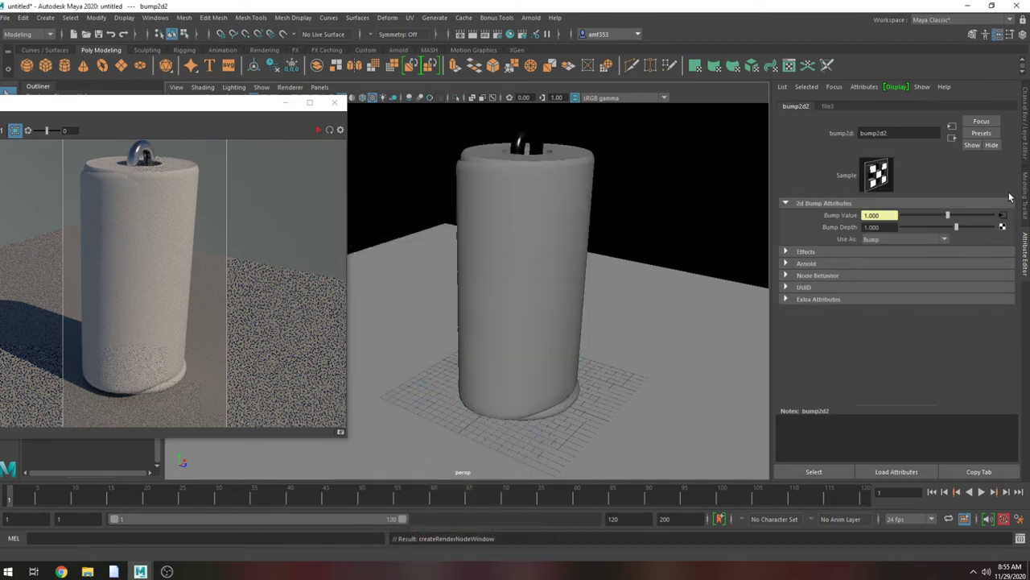
{"action": "left_click", "coordinate": [874, 239]}
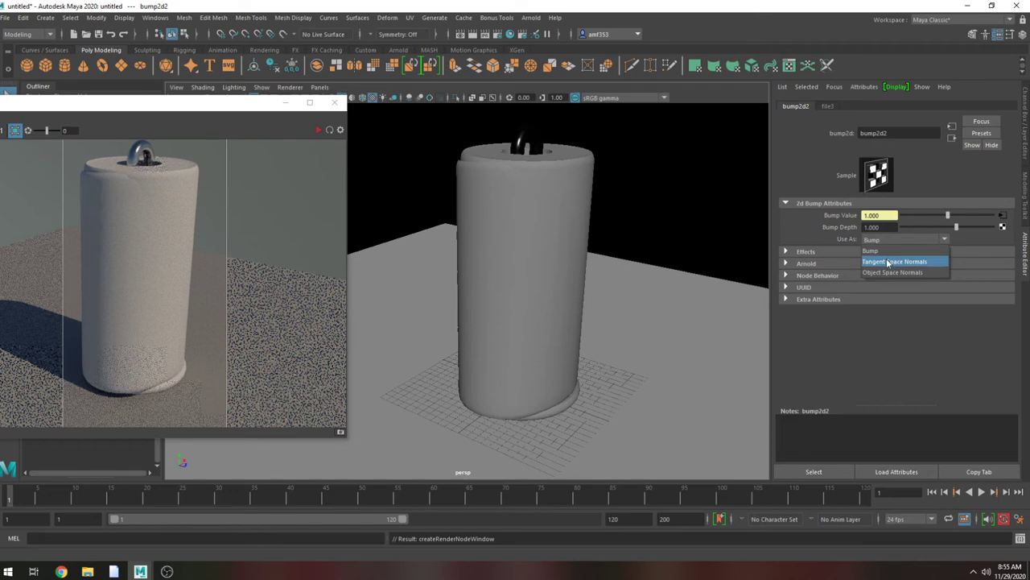
{"action": "left_click", "coordinate": [892, 263]}
Load T_PaperTowelRoll_512_N.png as the normal map's image, preview it in a live Arnold render, and stop the render
{"action": "left_click", "coordinate": [1001, 217]}
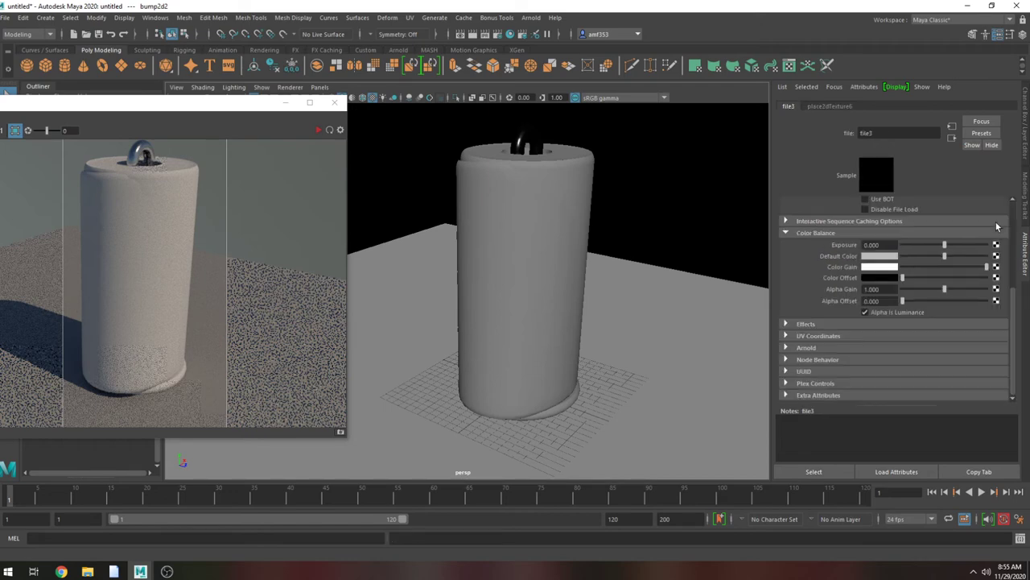
{"action": "left_click", "coordinate": [997, 254]}
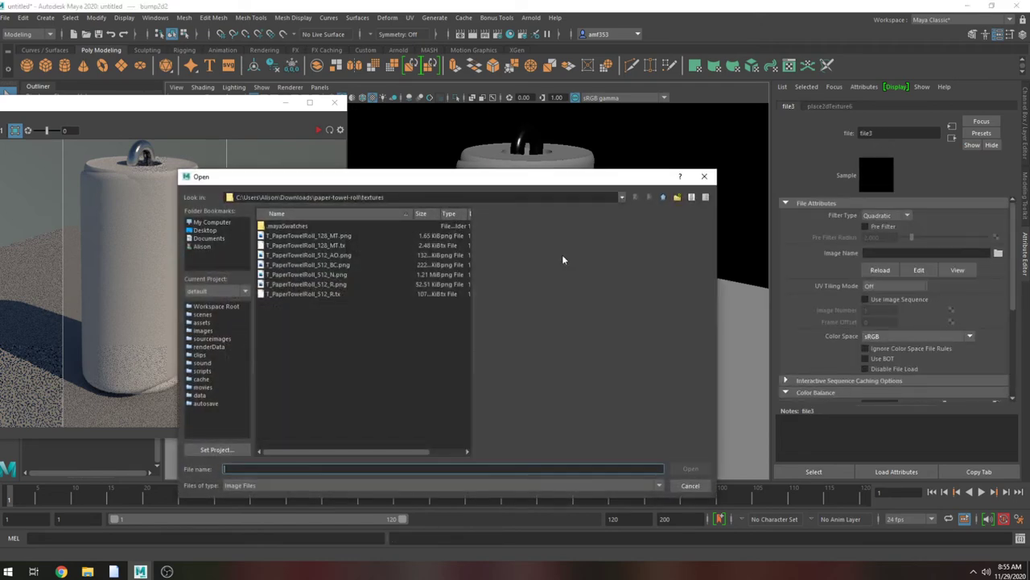
{"action": "left_click", "coordinate": [334, 275]}
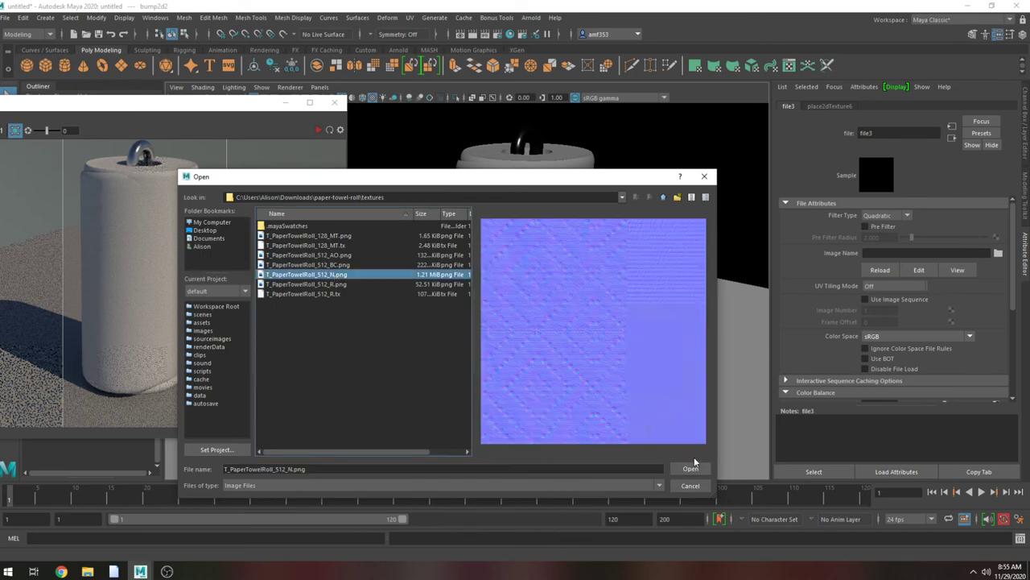
{"action": "left_click", "coordinate": [690, 468]}
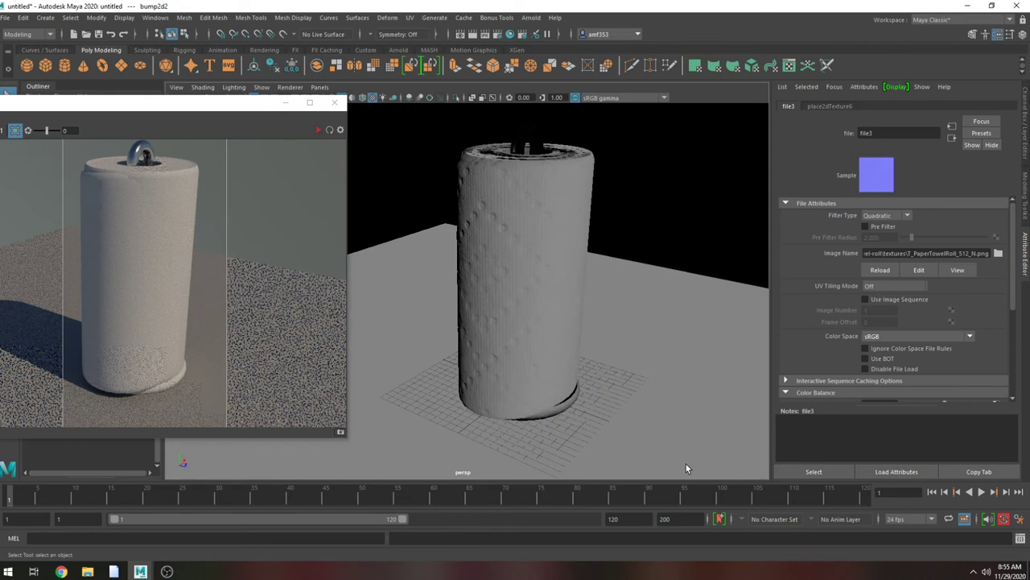
{"action": "left_click", "coordinate": [319, 130]}
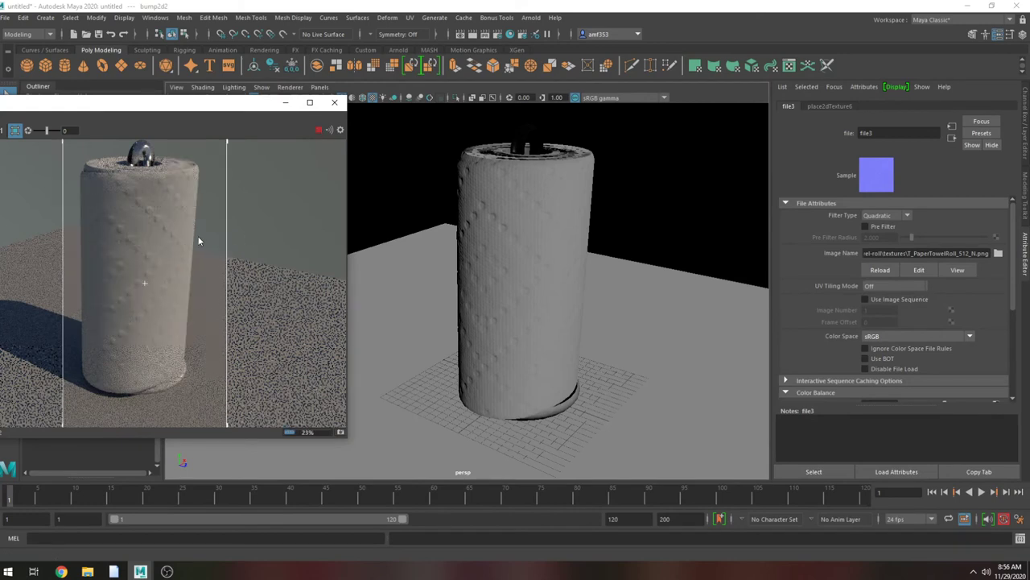
{"action": "left_click", "coordinate": [318, 130]}
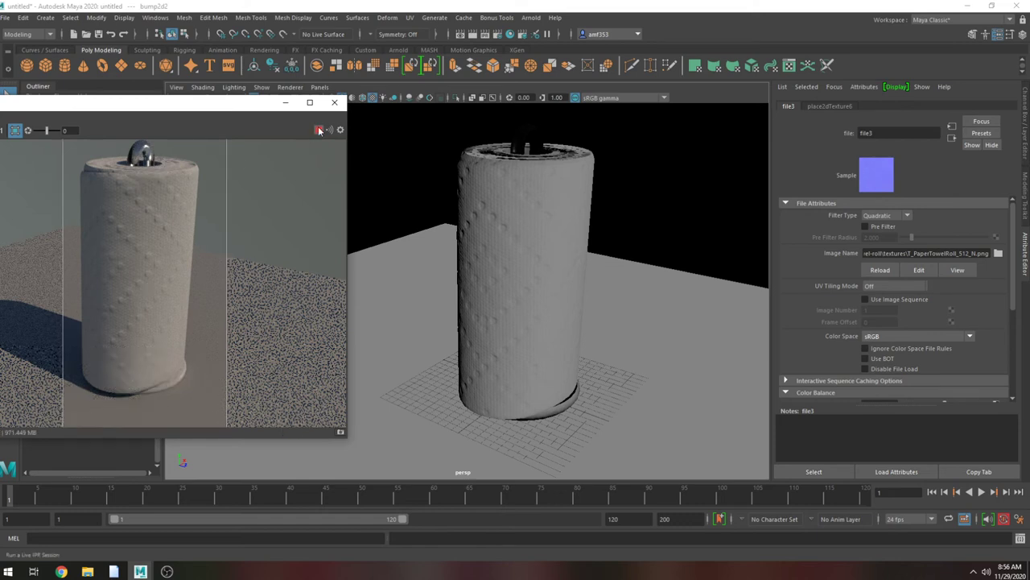
Reselect the paper towel roll and connect a File texture to its material's Base Color
{"action": "left_click", "coordinate": [472, 185]}
{"action": "scroll", "coordinate": [1016, 248], "scroll_direction": "up", "scroll_amount": 3}
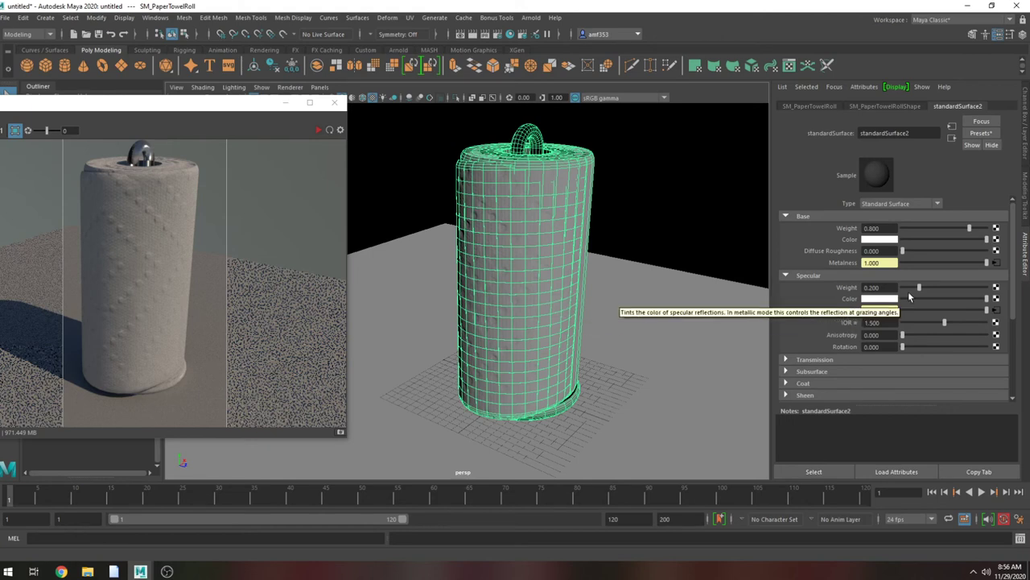
{"action": "left_click", "coordinate": [996, 240]}
{"action": "left_click", "coordinate": [444, 281]}
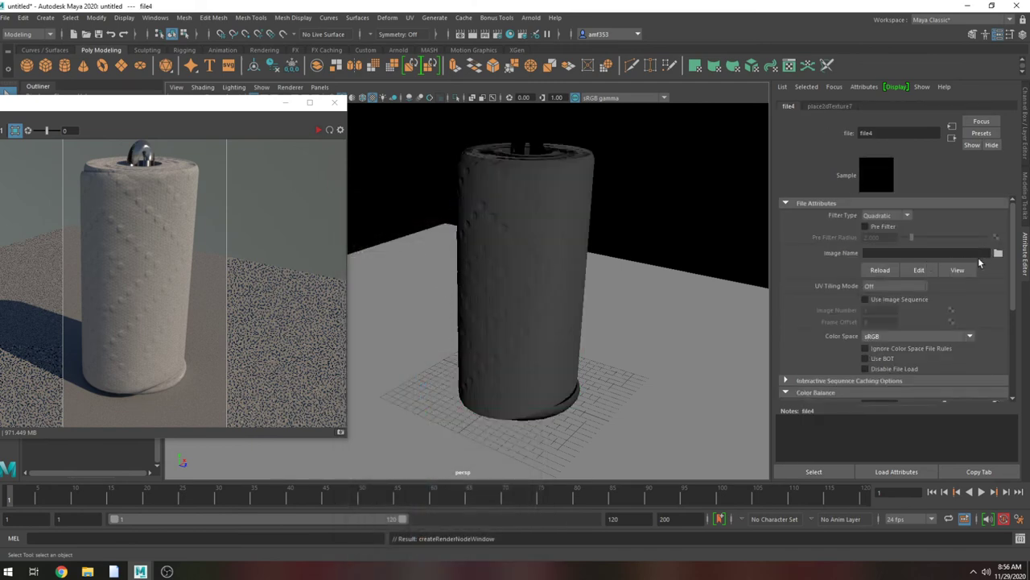
Load T_PaperTowelRoll_512_BC.png as the base color image, preview it in a live Arnold render, and stop the render
{"action": "left_click", "coordinate": [998, 254]}
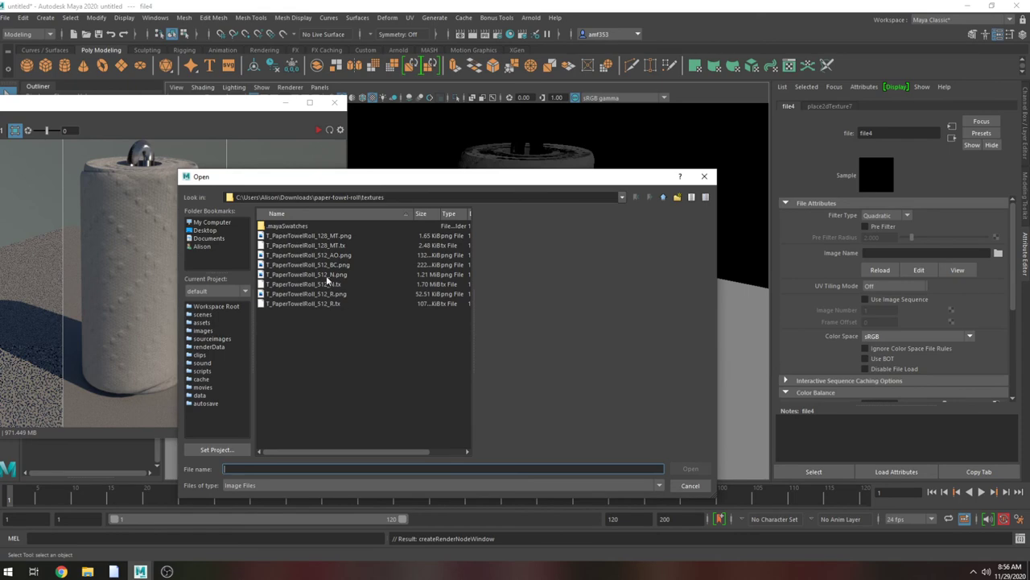
{"action": "left_click", "coordinate": [327, 267]}
{"action": "double_click", "coordinate": [327, 267]}
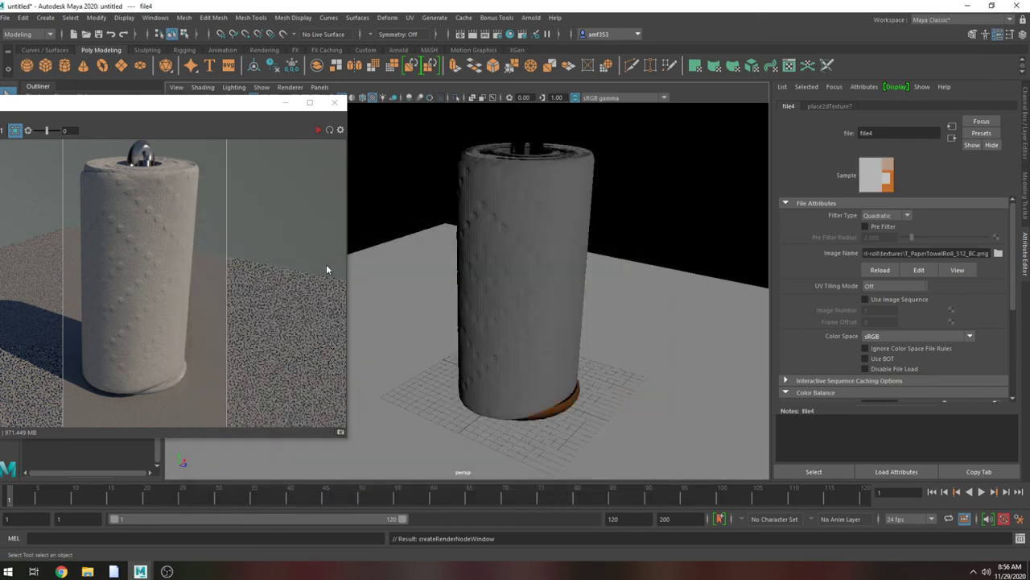
{"action": "left_click", "coordinate": [318, 131]}
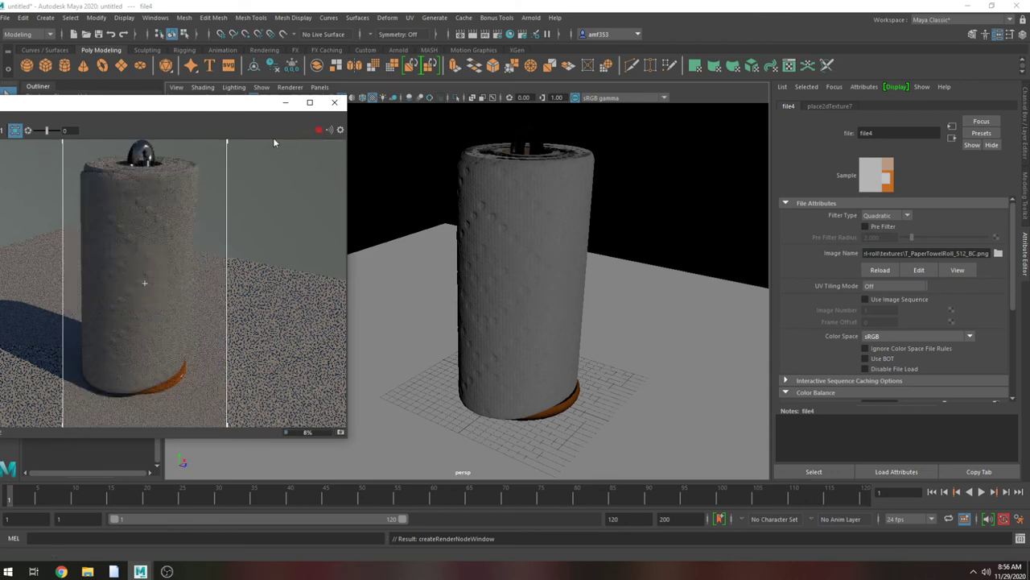
{"action": "left_click", "coordinate": [317, 130]}
{"action": "left_click", "coordinate": [318, 130]}
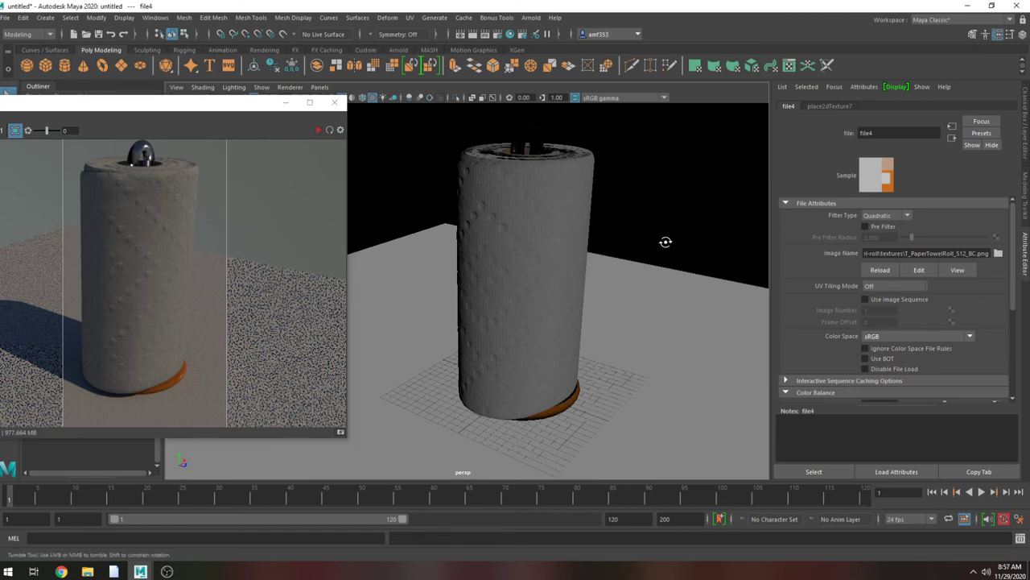
Examine the textured roll from several angles in a live Arnold render, select the roll, and reposition the render window for a fuller view
{"action": "mouse_move", "coordinate": [667, 239]}
{"action": "left_mouse_down", "text": "alt"}
{"action": "mouse_move", "coordinate": [681, 239]}
{"action": "mouse_move", "coordinate": [673, 246]}
{"action": "left_mouse_up", "text": "alt"}
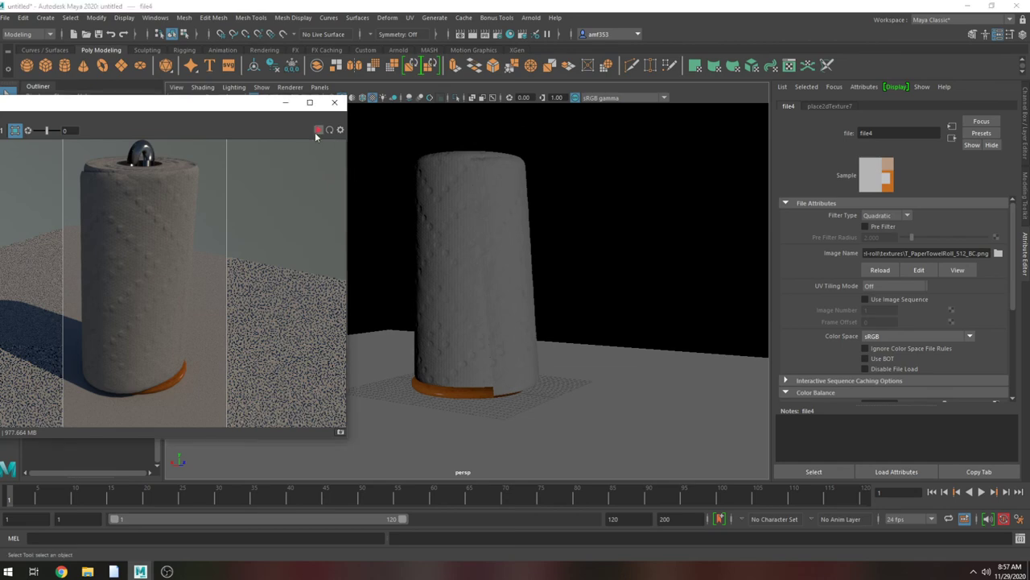
{"action": "left_click_drag", "start_coordinate": [386, 169], "coordinate": [448, 254], "text": "alt"}
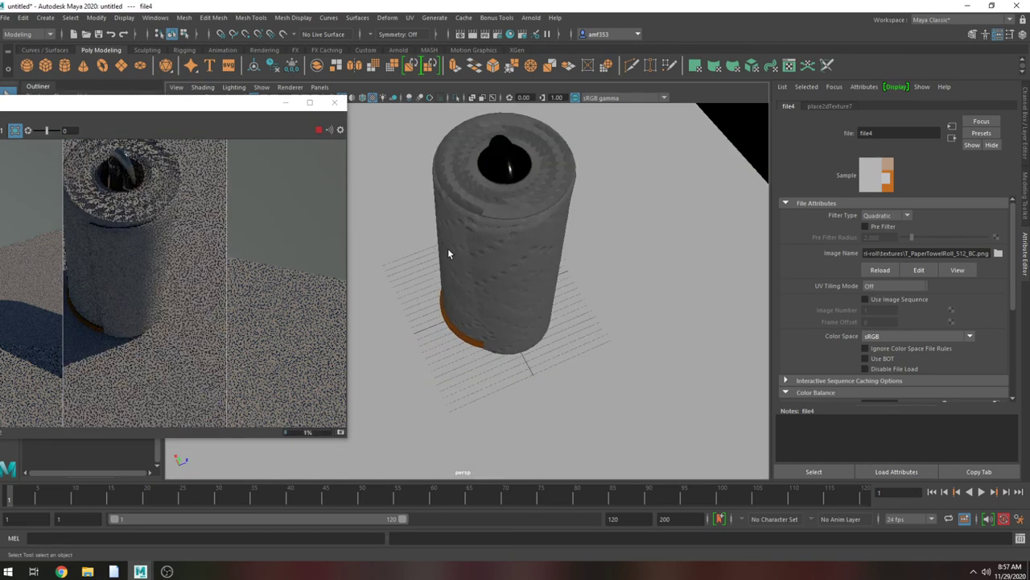
{"action": "left_click", "coordinate": [480, 203]}
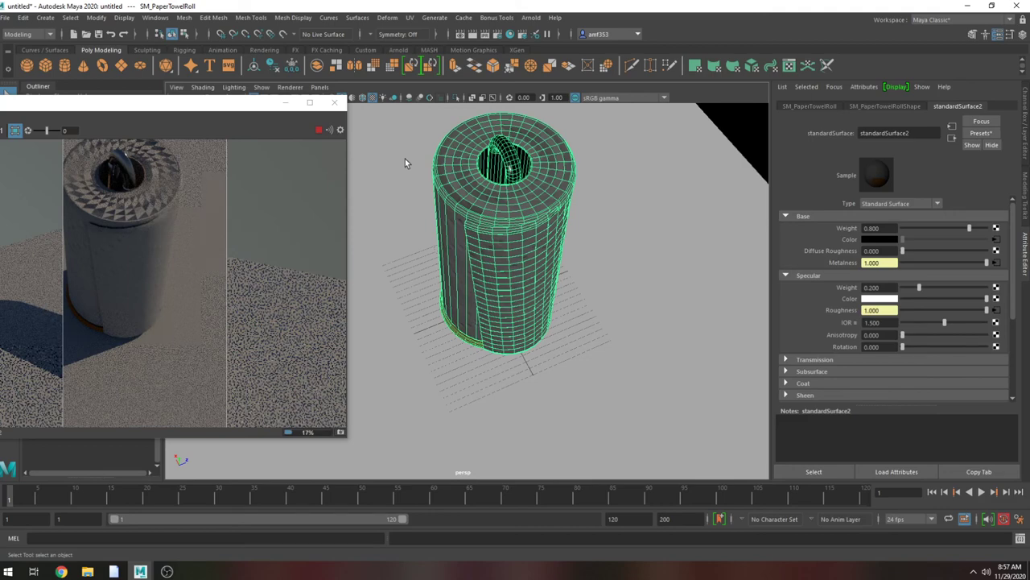
{"action": "left_click_drag", "start_coordinate": [506, 265], "coordinate": [506, 230], "text": "alt"}
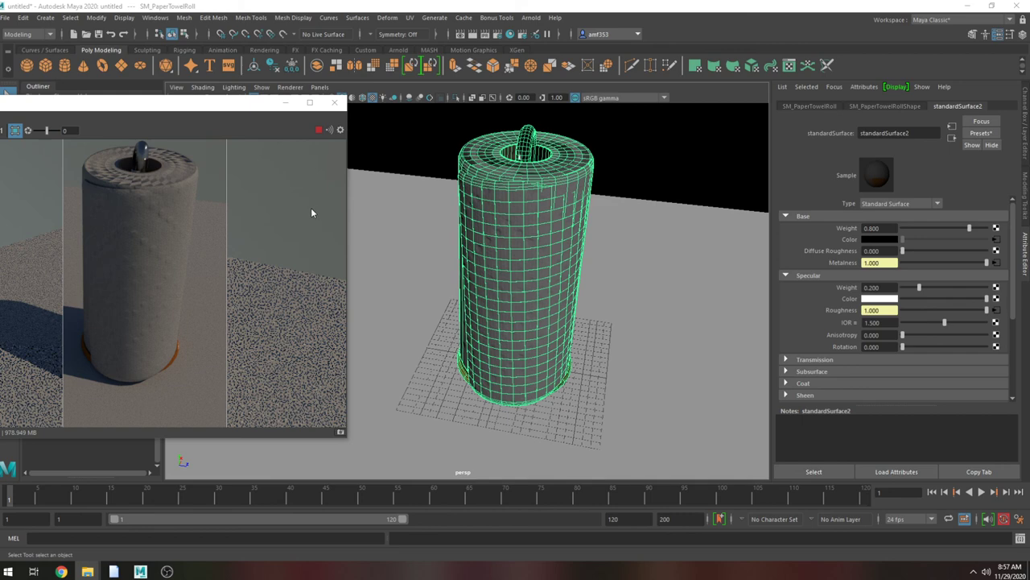
{"action": "left_click_drag", "start_coordinate": [157, 107], "coordinate": [317, 115]}
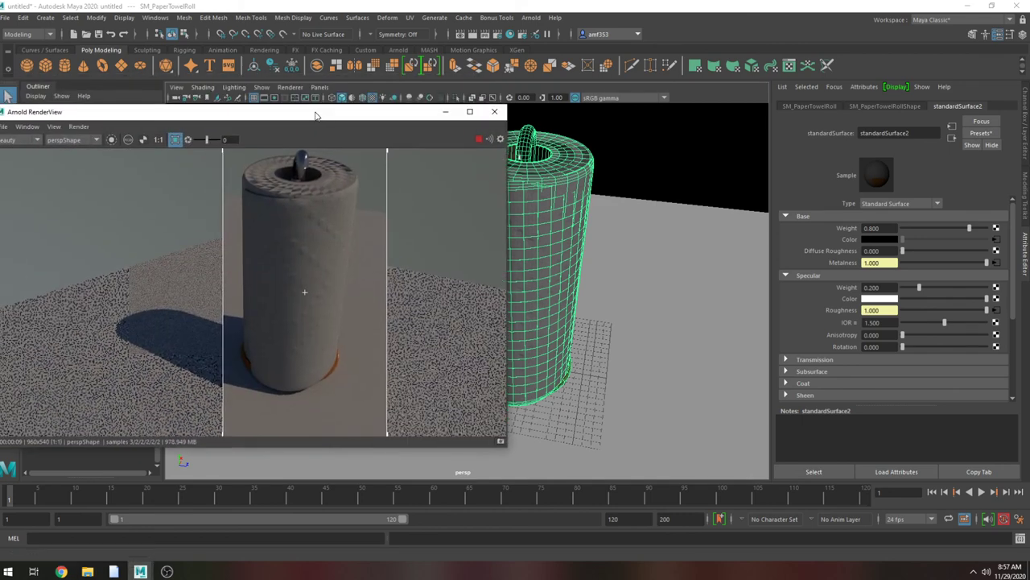